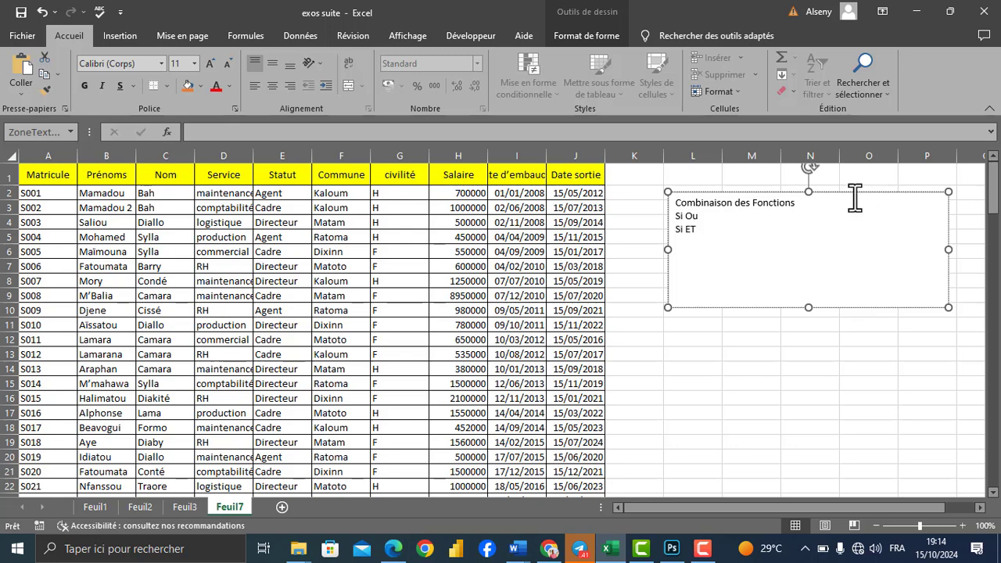
Step: Shift the notes text box slightly down and add a new line "SI" below "Si ET"
click(852, 193)
drag(852, 190, 851, 199)
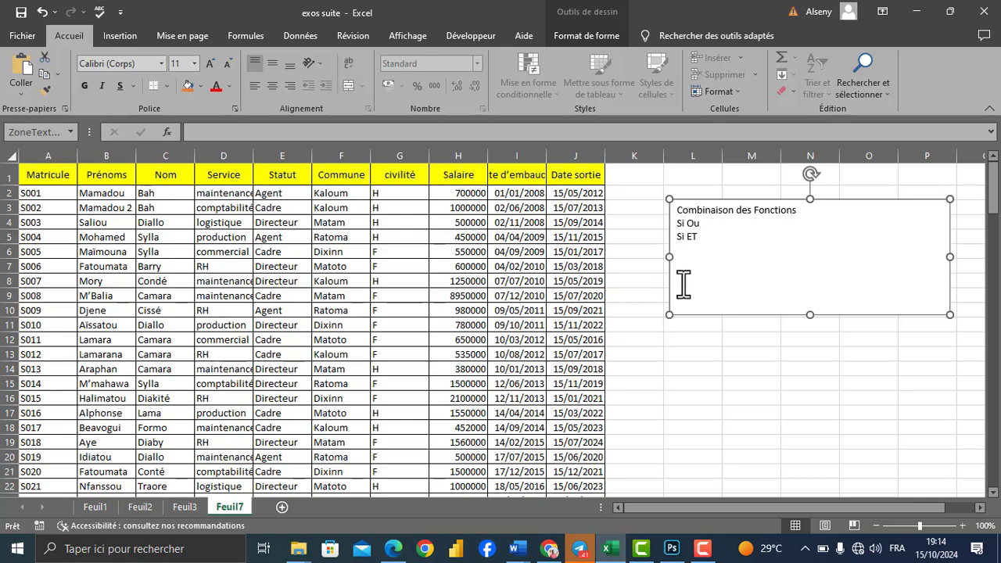
click(699, 264)
key(Return)
text(Si)
Step: Format the new "SI" line as bold 14 pt and move the text box down to about row 8
drag(694, 250, 681, 252)
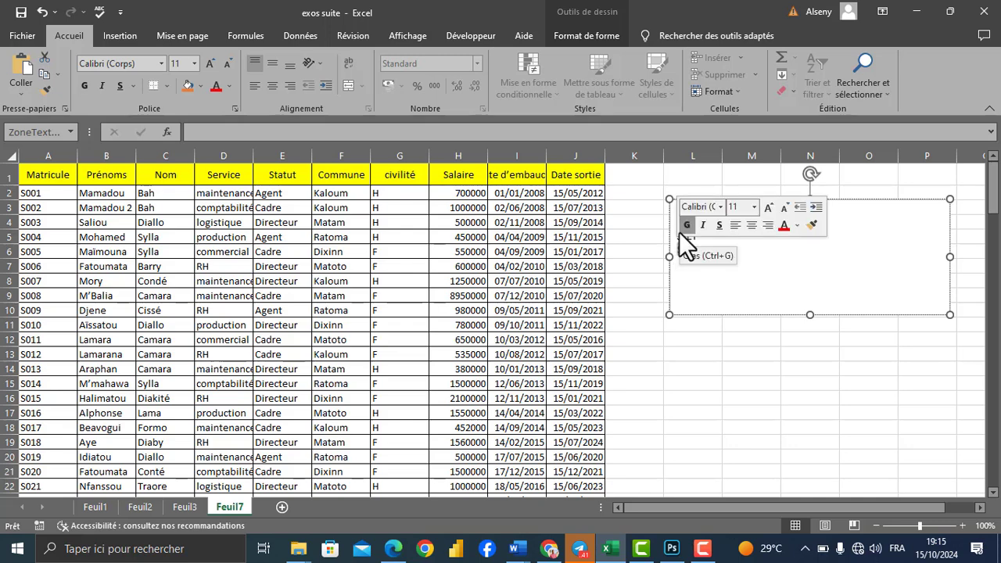
click(681, 229)
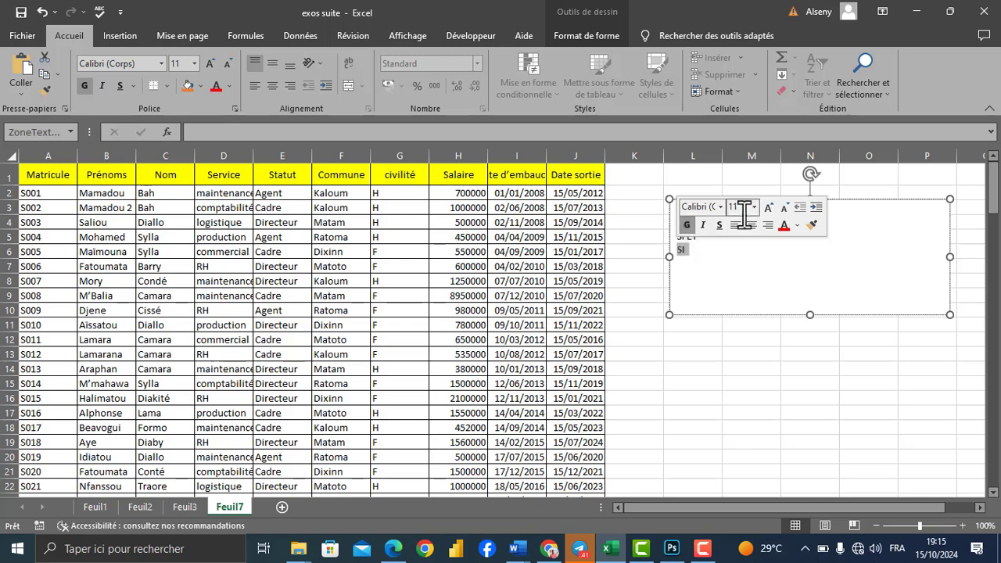
click(769, 210)
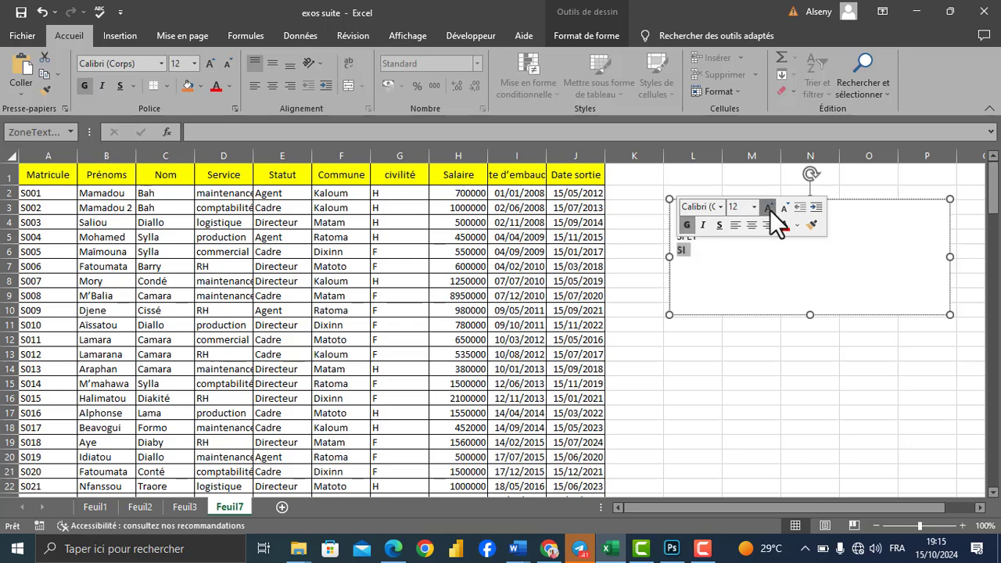
click(769, 210)
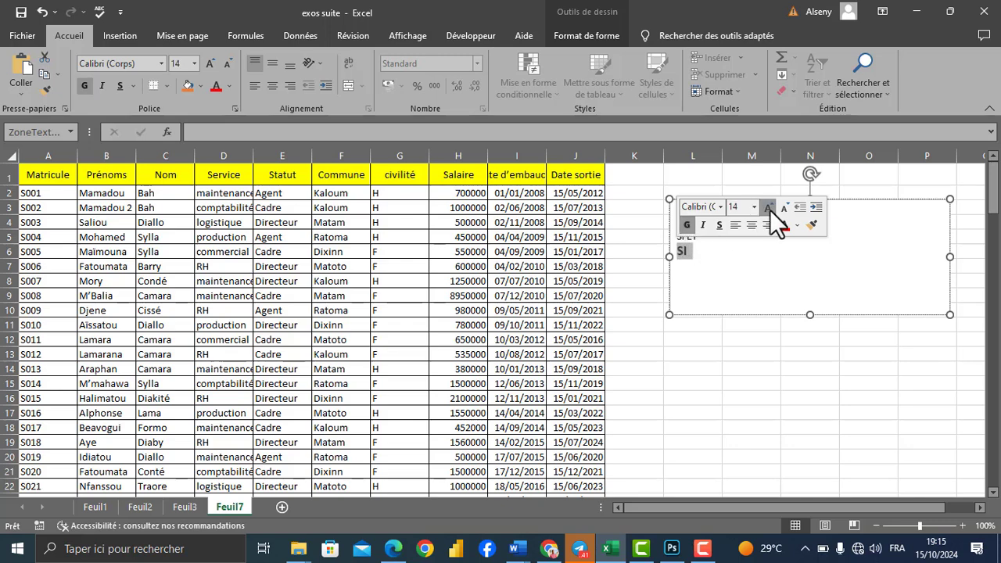
click(718, 249)
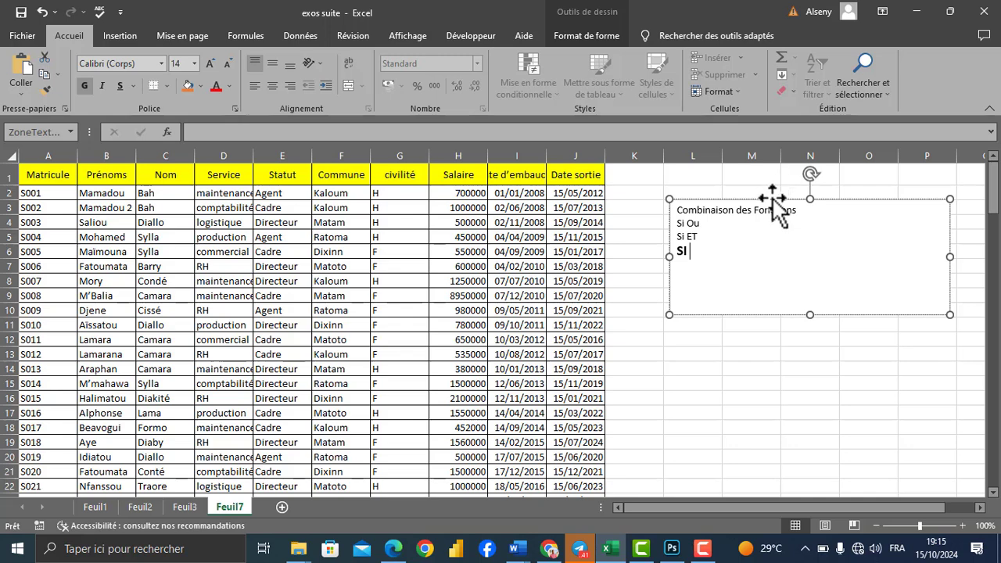
drag(771, 200, 783, 282)
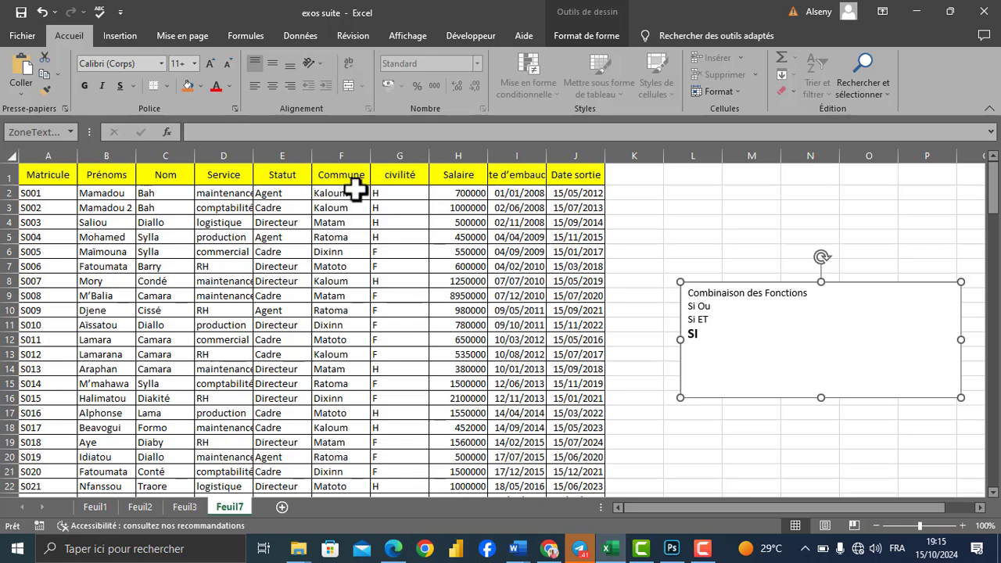
Step: Begin an SI formula in K2 with the logical test F2="kaloum"
click(655, 195)
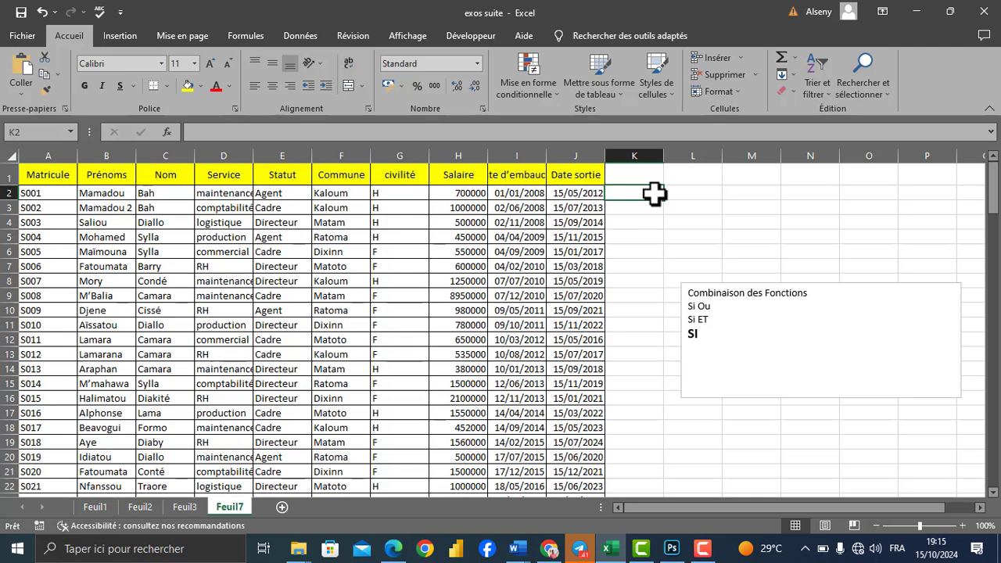
text(=SI()
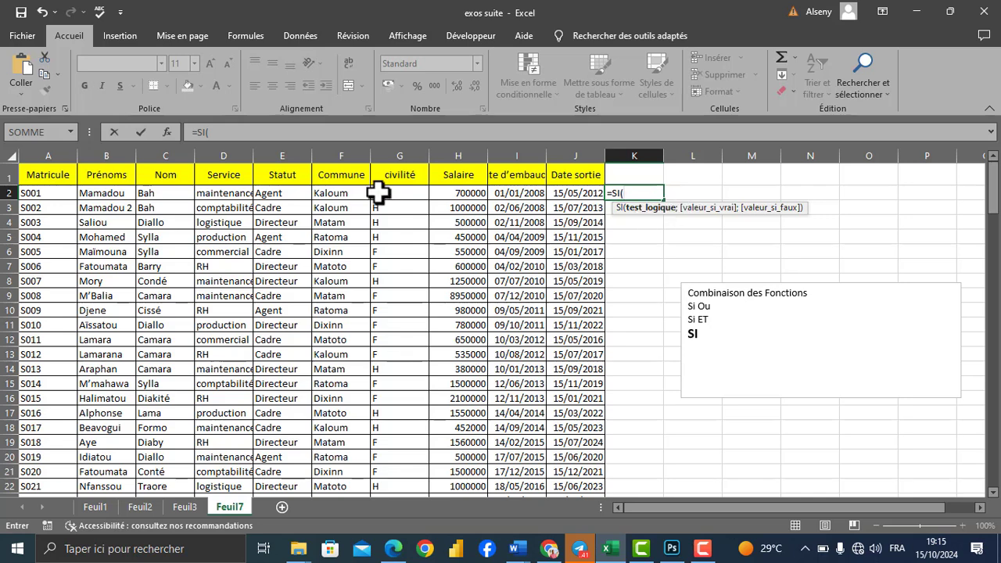
click(346, 192)
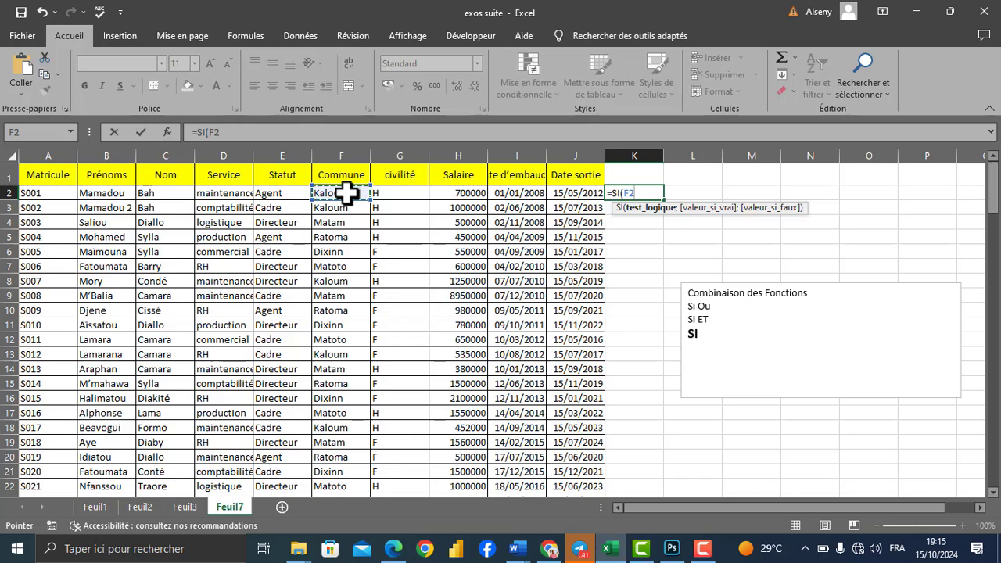
text(="kaloum")
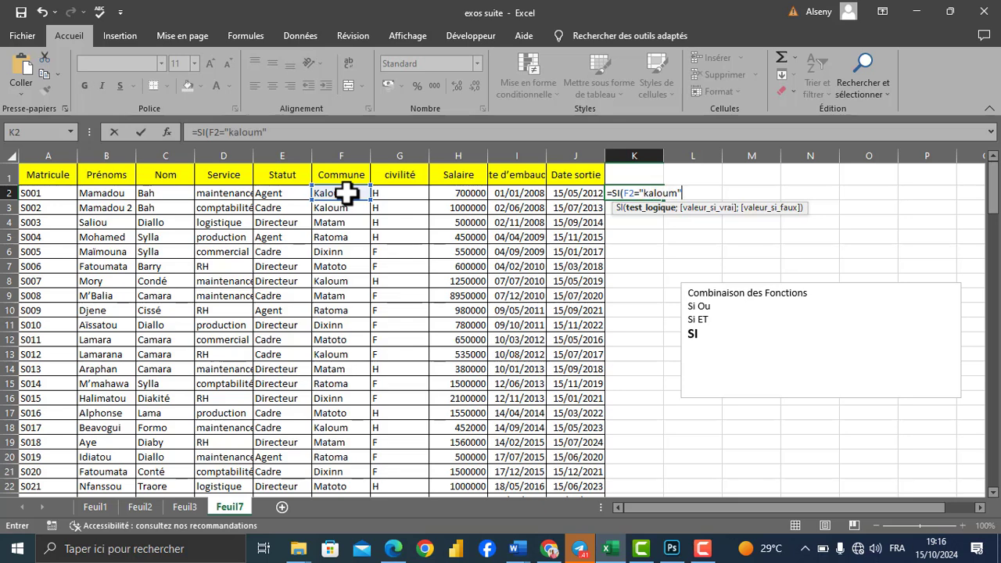
text(;)
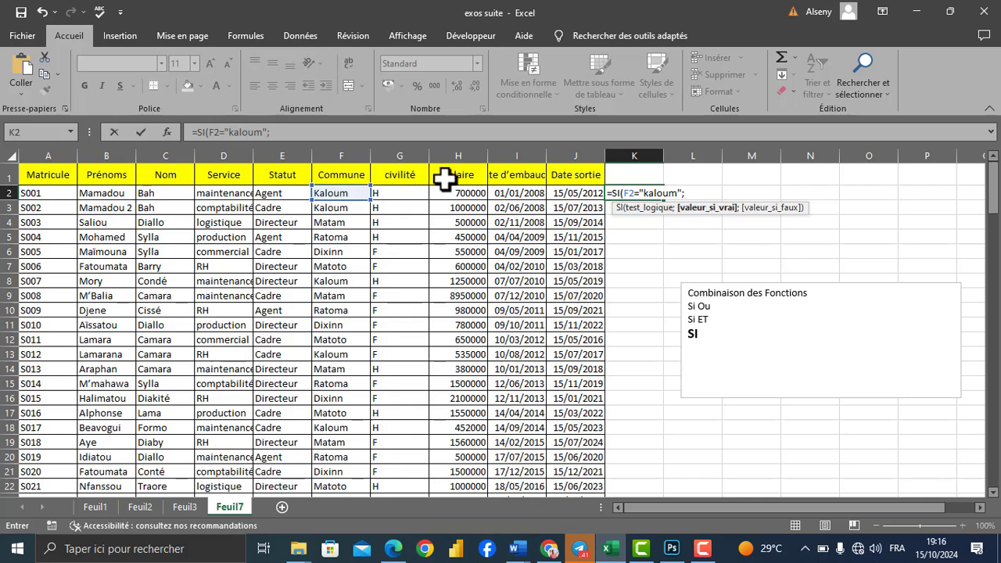
text("C'est une comm)
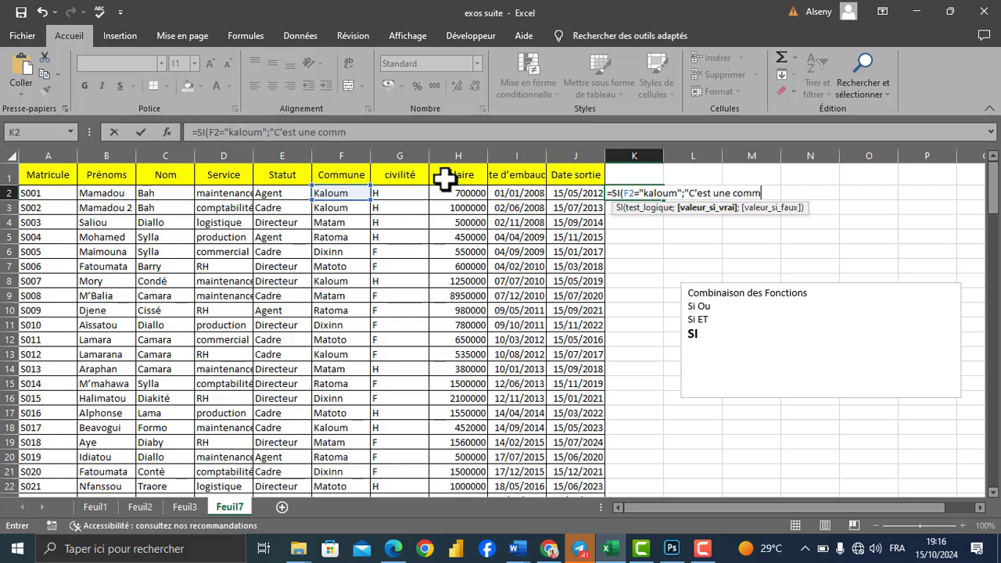
text(une urbaine")
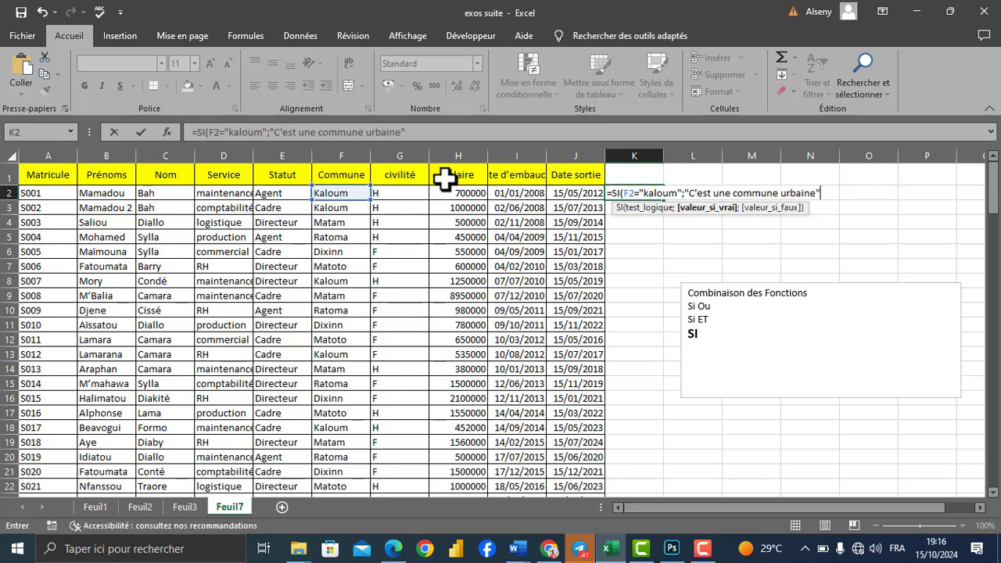
text(;)
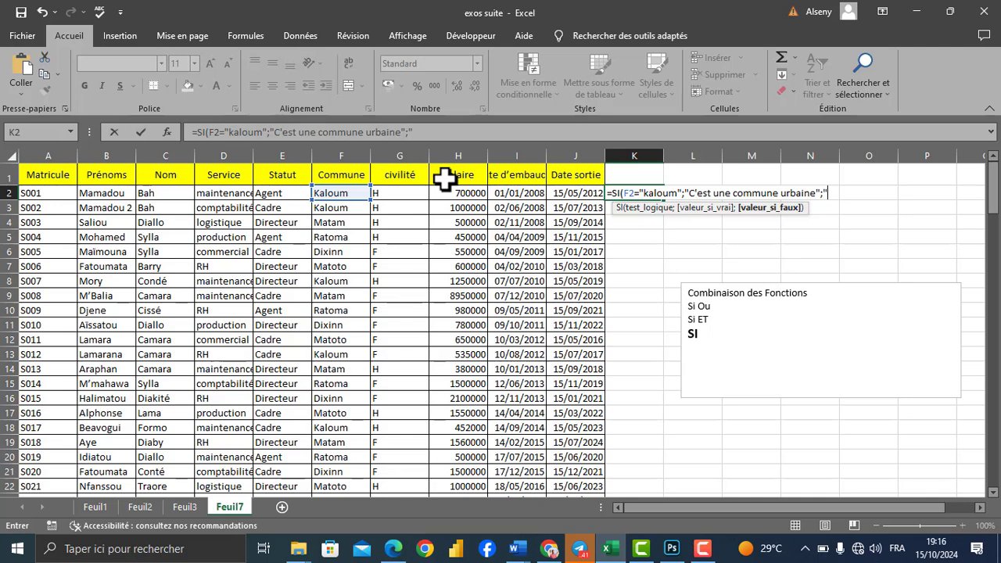
text("pas une commune)
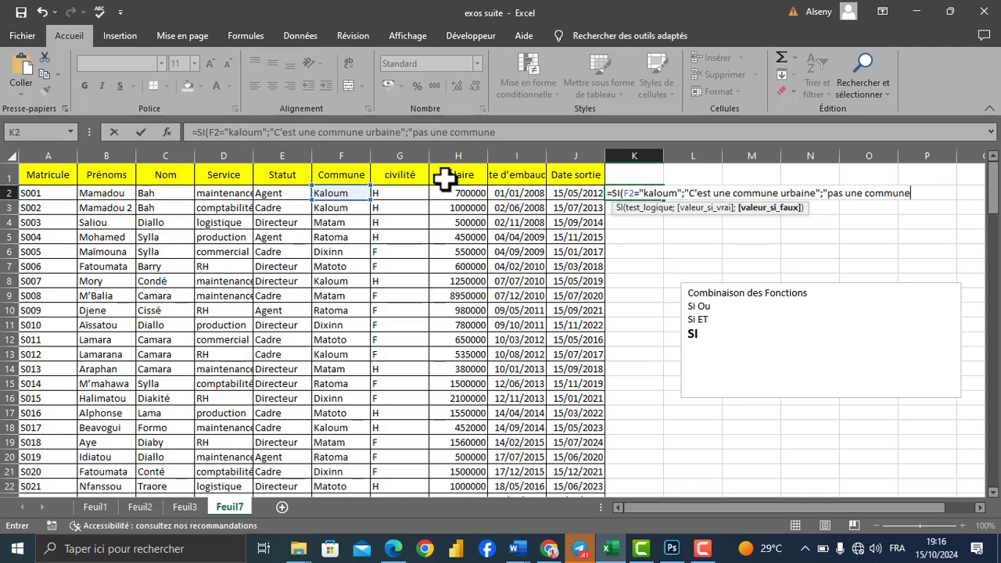
text( urbaine"))
Step: Add "pas une commune urbaine" as the value if false and complete the K2 formula
key(Return)
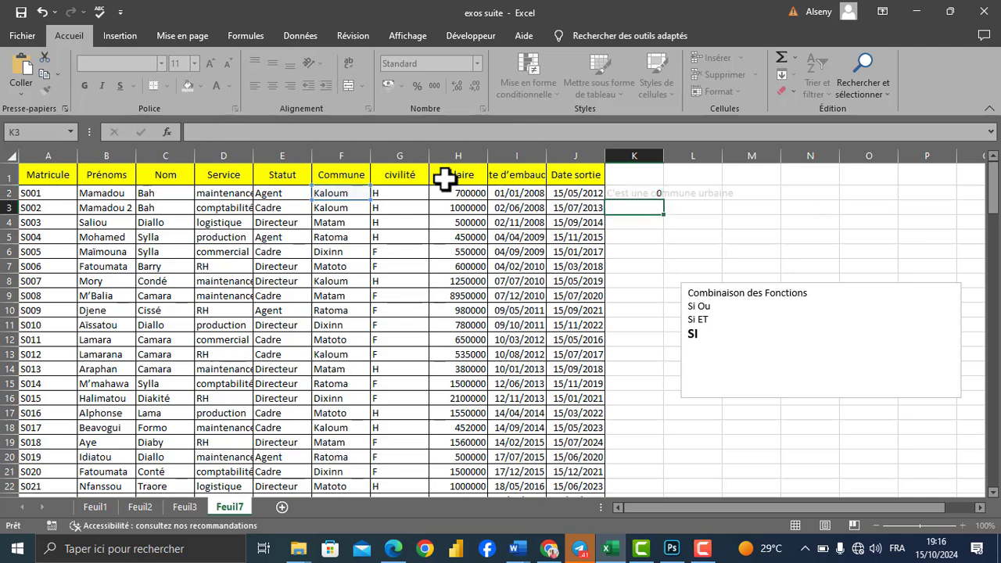
Step: Fill the K2 formula down to K12 and compare row 7's commune with its result
click(632, 195)
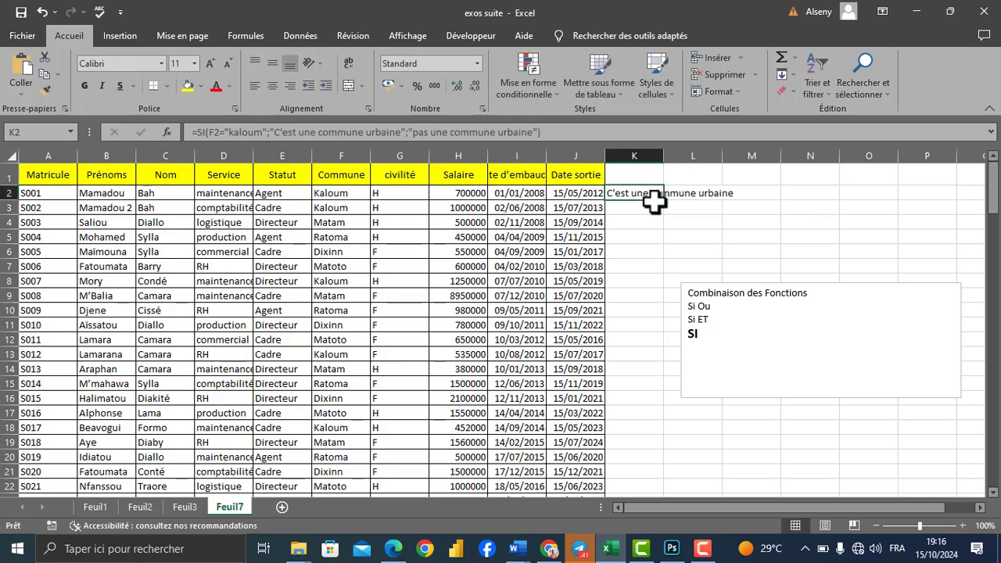
drag(664, 202, 665, 346)
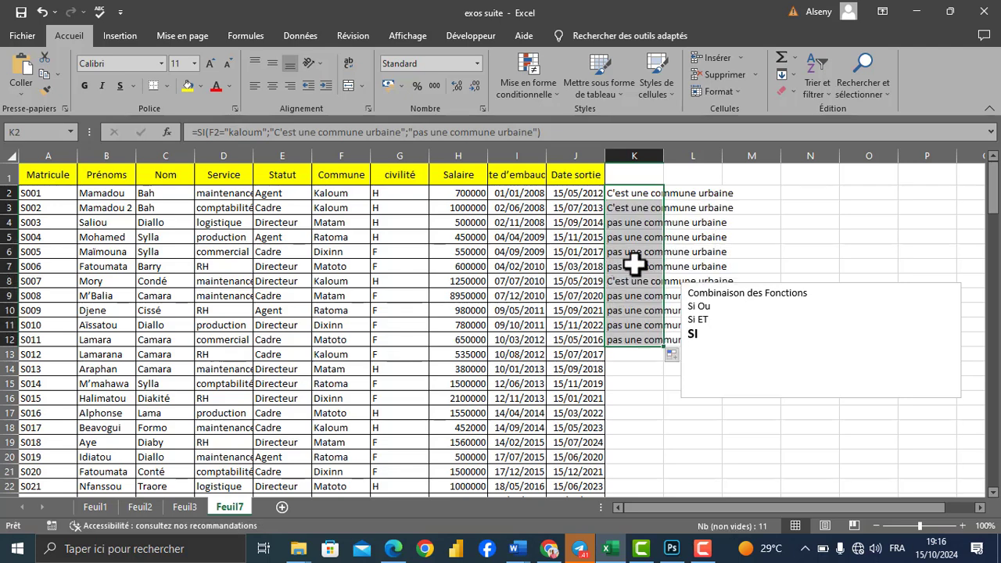
click(6, 265)
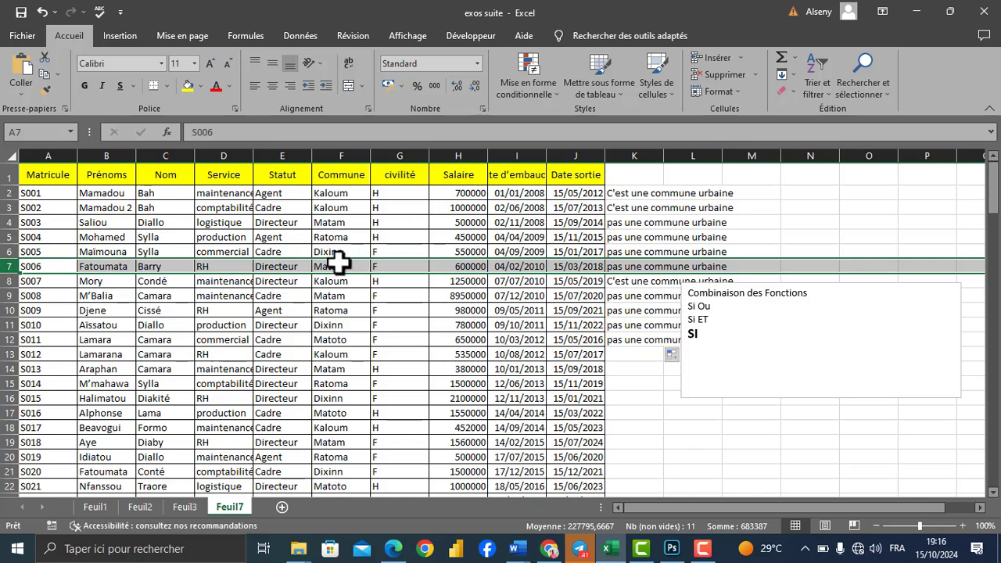
click(684, 195)
Step: Move the text box down to about row 14 and clear the contents of K1:K13
click(805, 344)
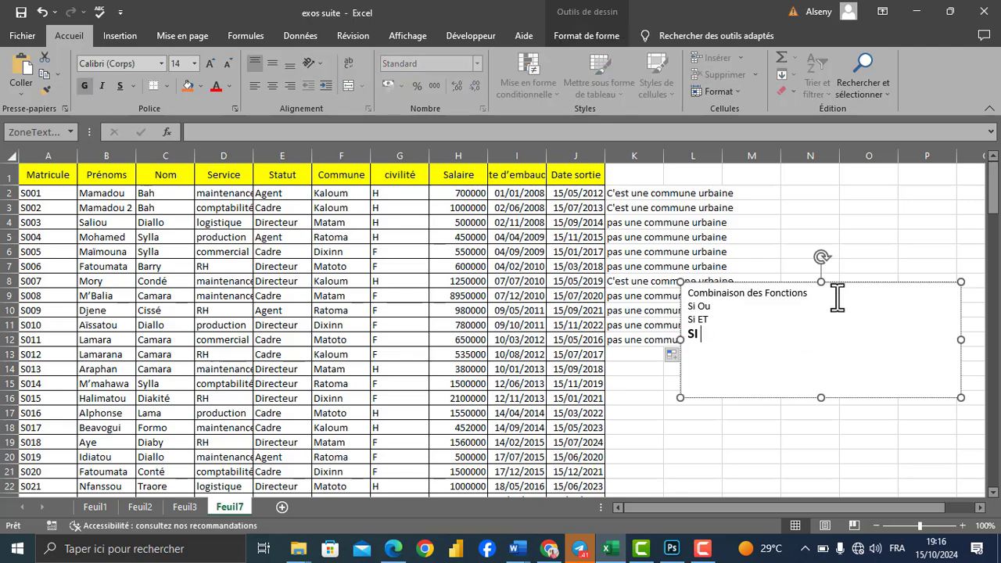
drag(846, 285, 850, 376)
drag(627, 183, 648, 358)
key(Delete)
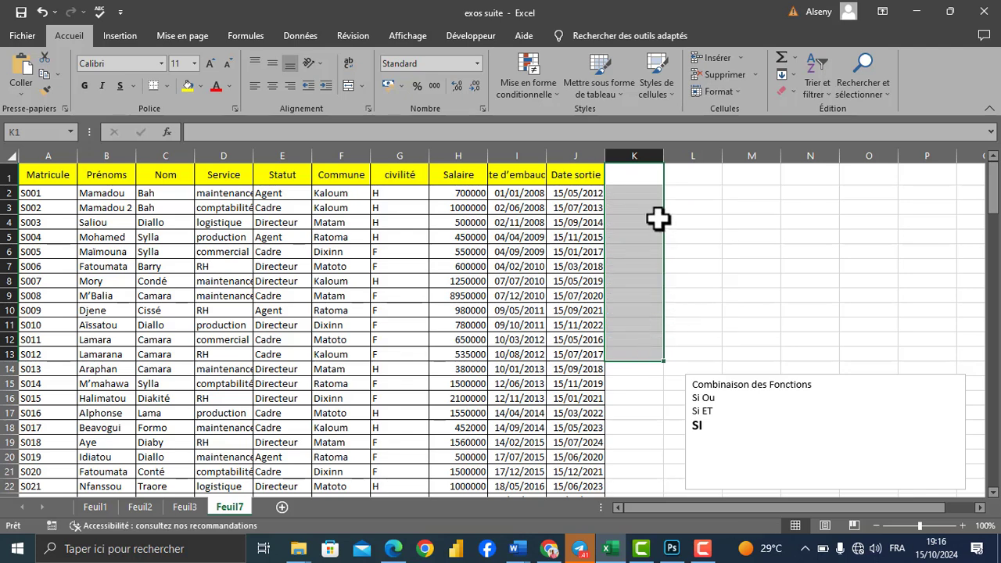
Step: Extend the bold last line of the text box so it reads "SI OU"
click(724, 400)
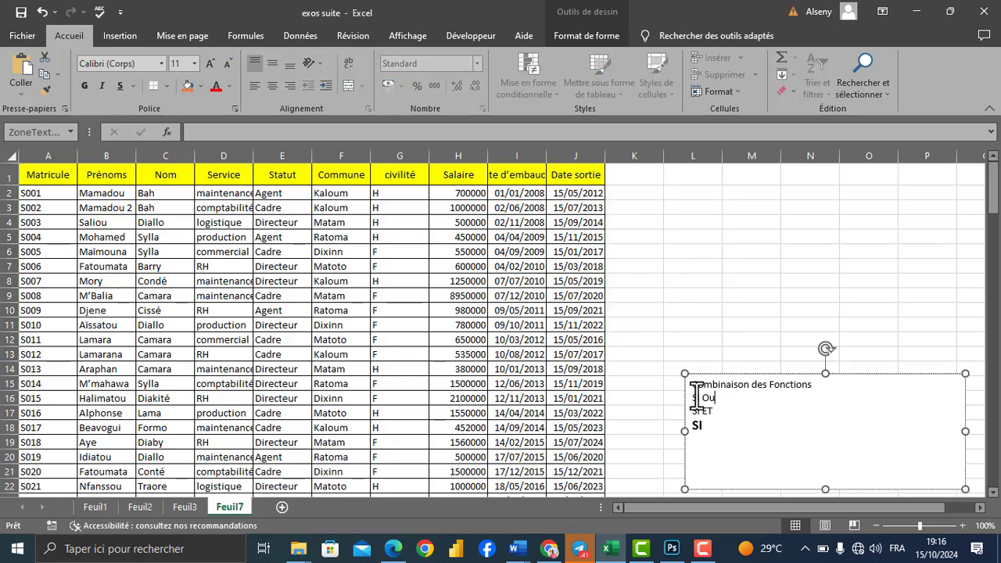
click(720, 429)
text(OU)
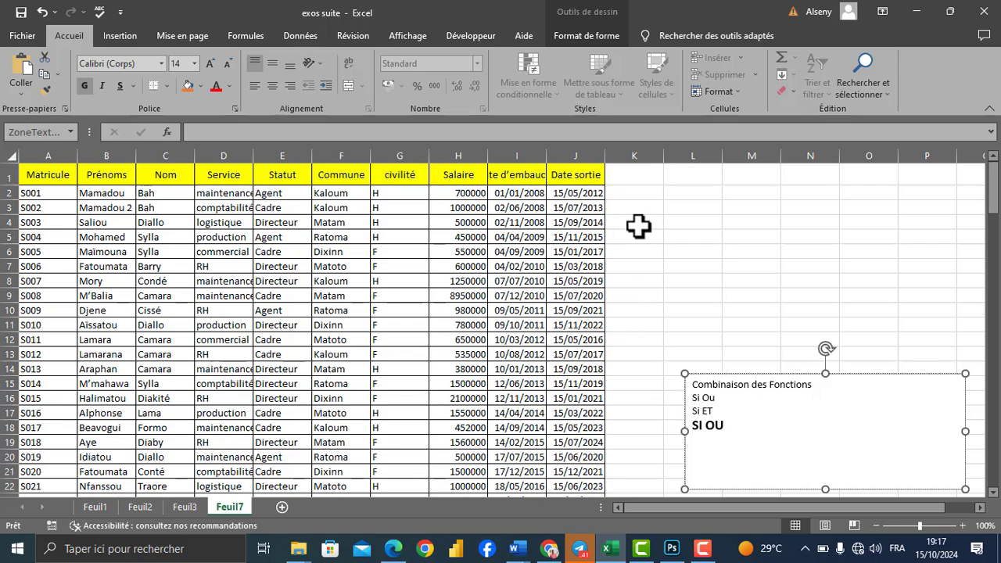
Step: Enter the column header "si ou" in K1
click(630, 178)
text(si)
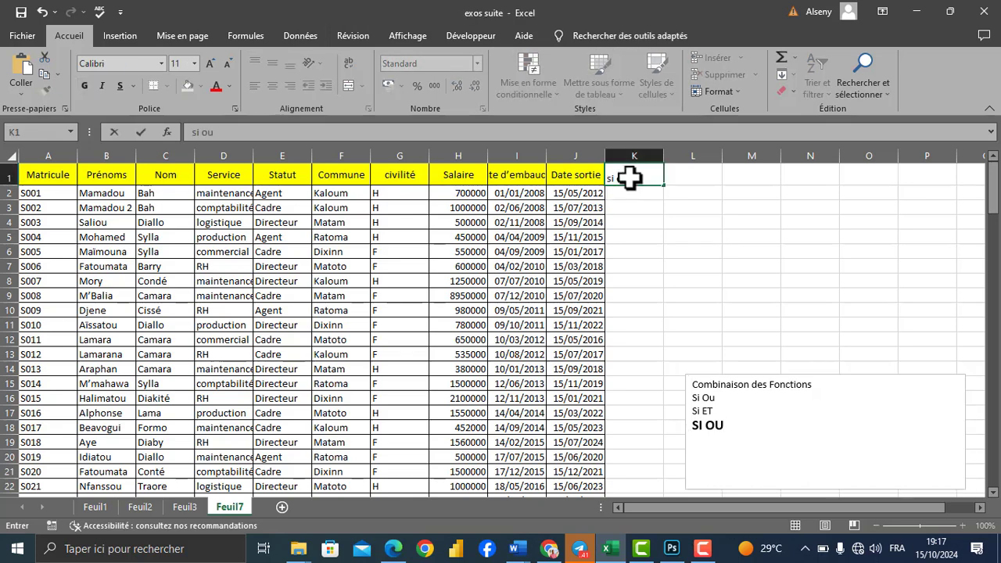
text( ou)
key(Return)
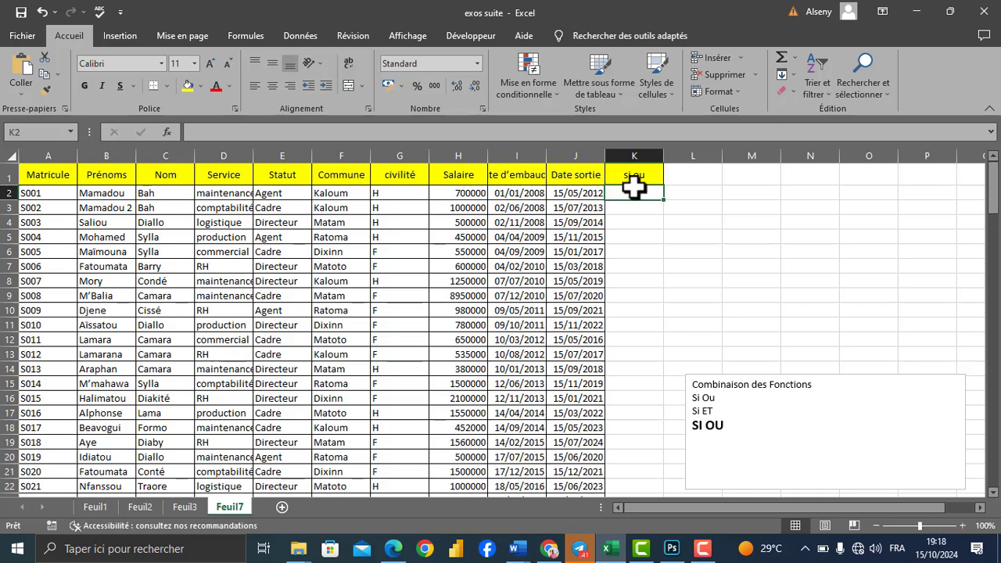
Step: Begin a formula in K2 with OU nested in SI and E2="agent" as the first condition
text(=si)
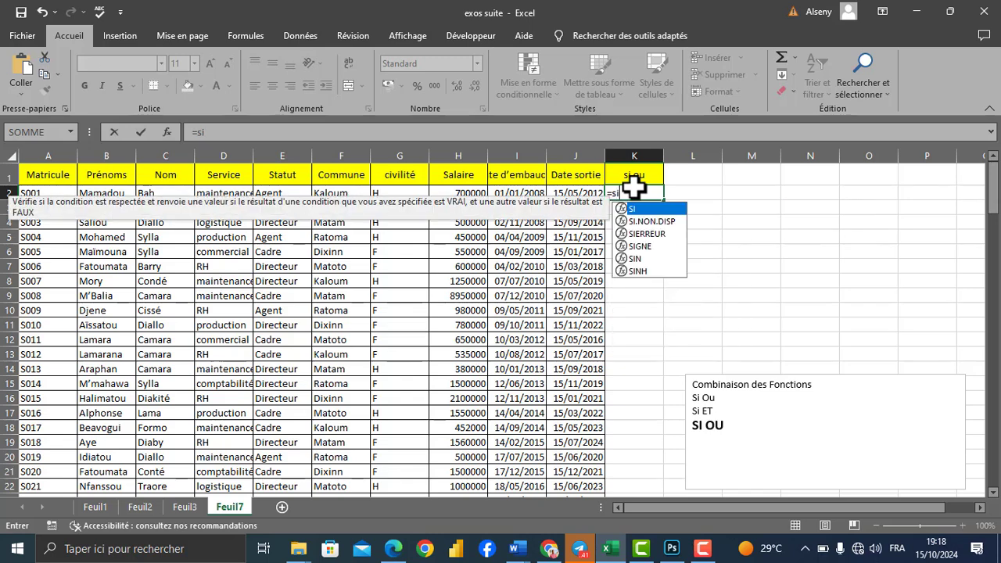
key(Tab)
text(ou)
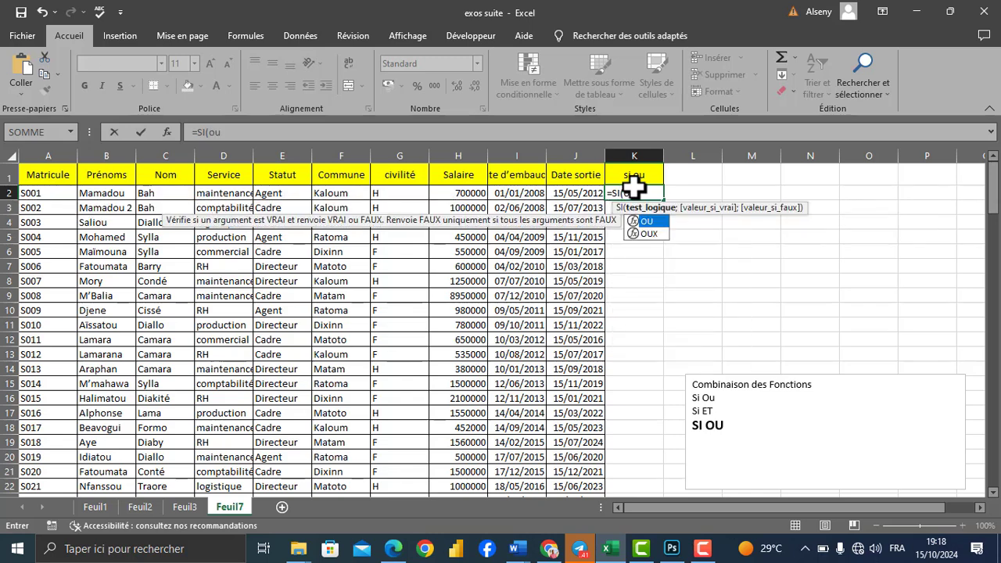
key(Tab)
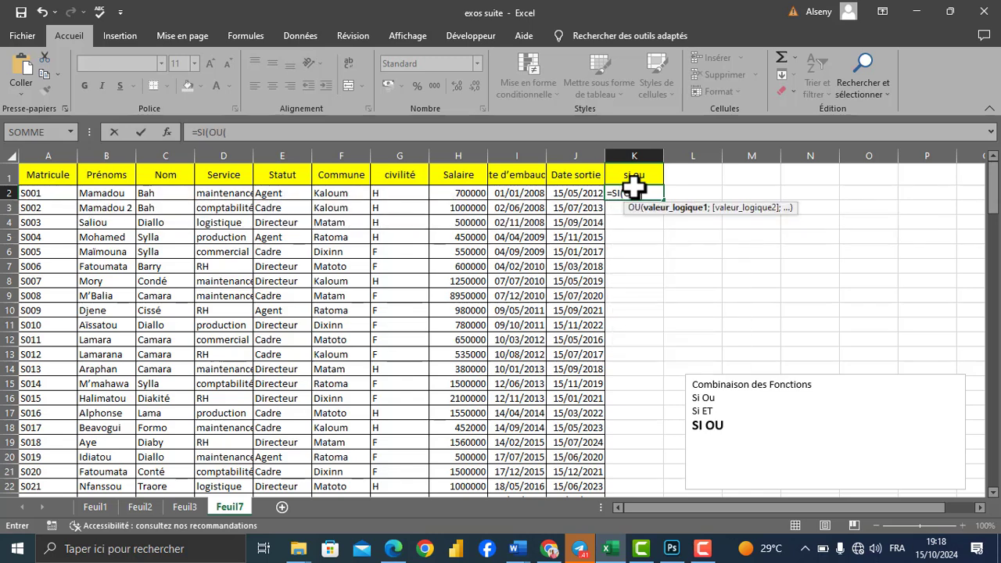
click(268, 190)
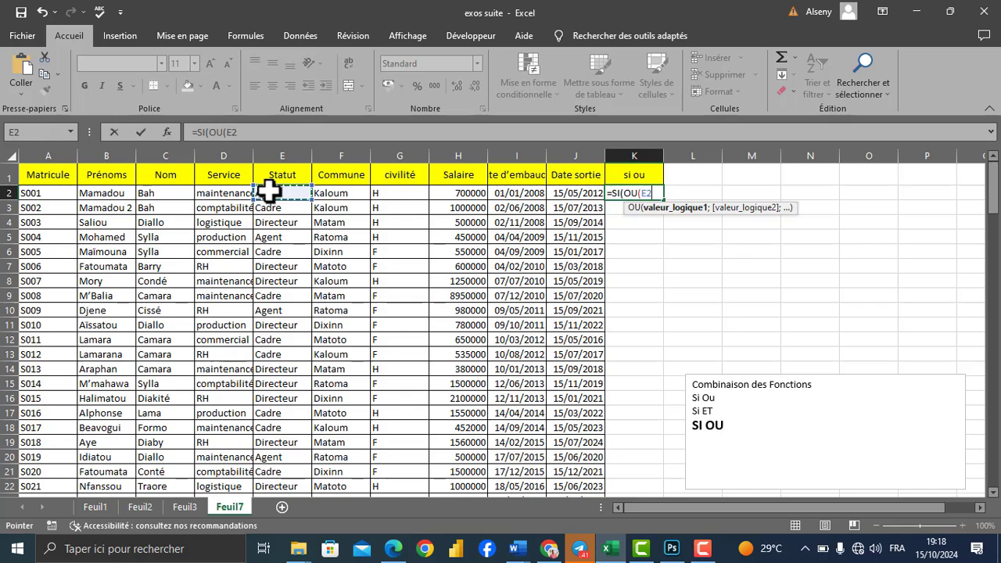
text(="agent";)
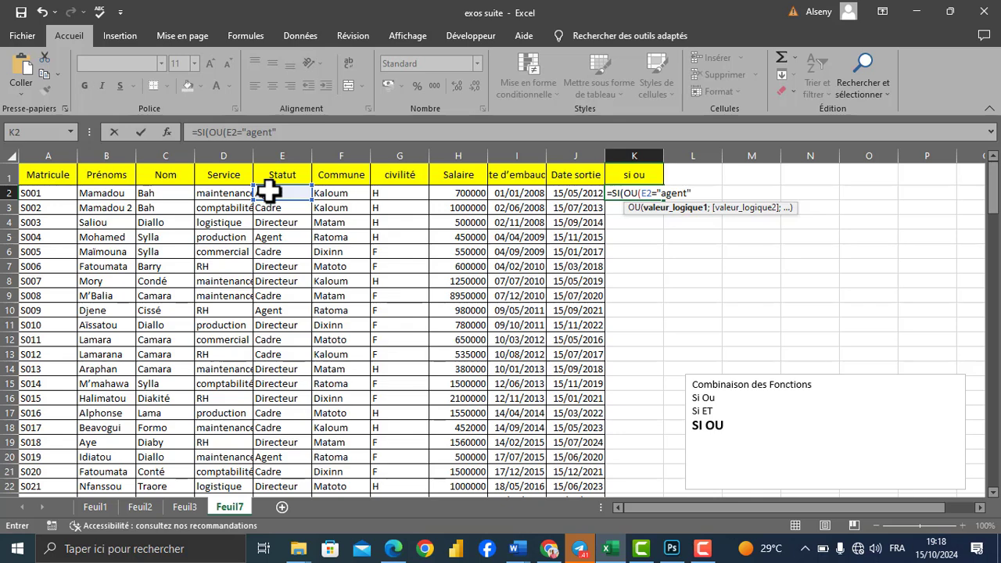
Step: Add F2="kaloum" as the second OU condition in the K2 formula and close the OU function
click(335, 191)
text(="ka)
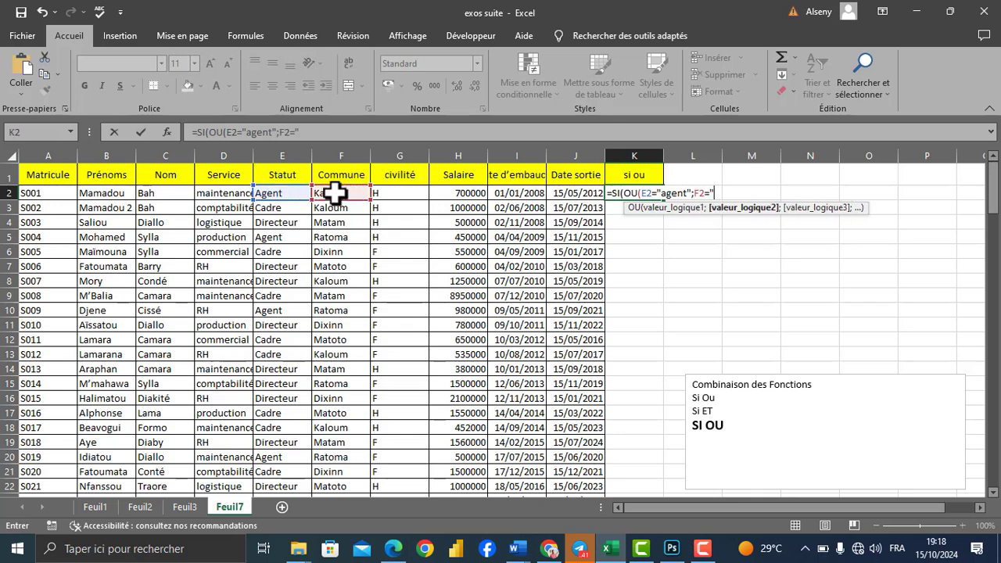
text(loum"))
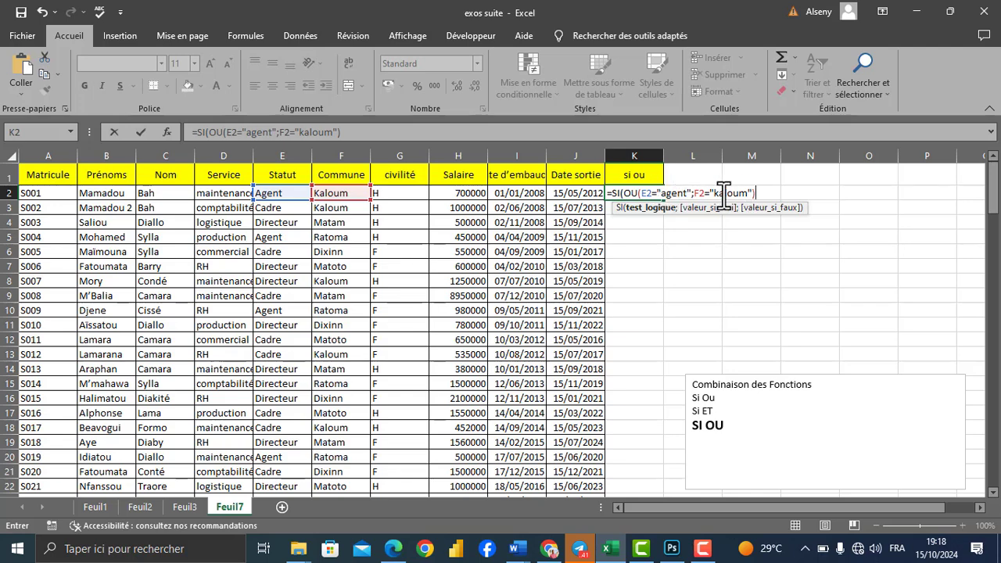
Step: Add "augmentation" as the value if true in the K2 formula
text(;)
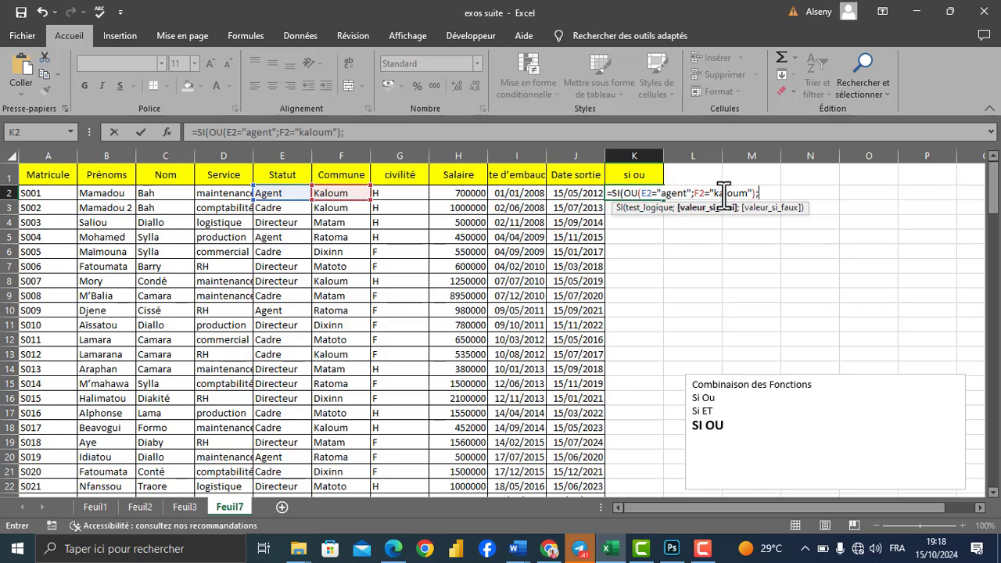
text("augmentatio)
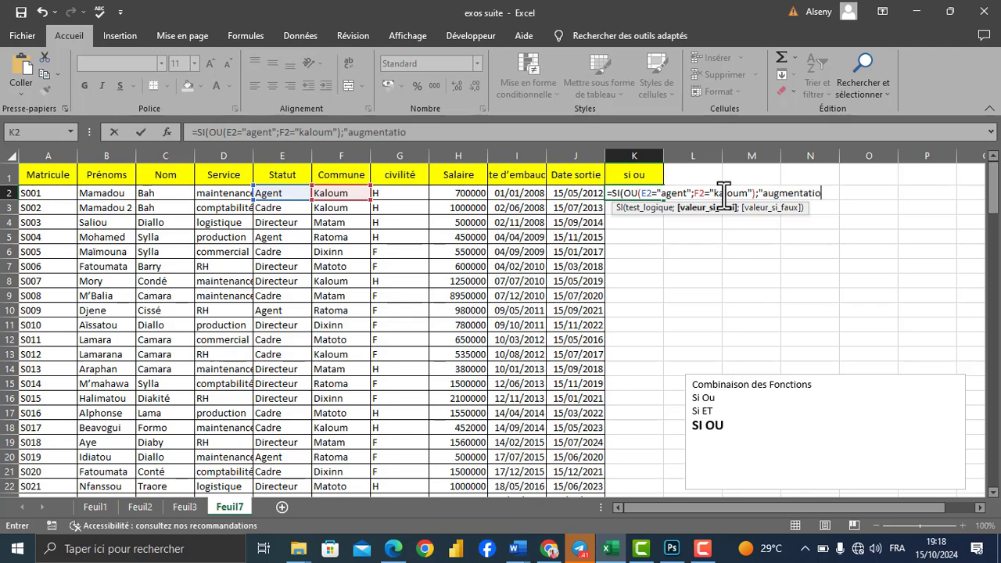
text(n";)
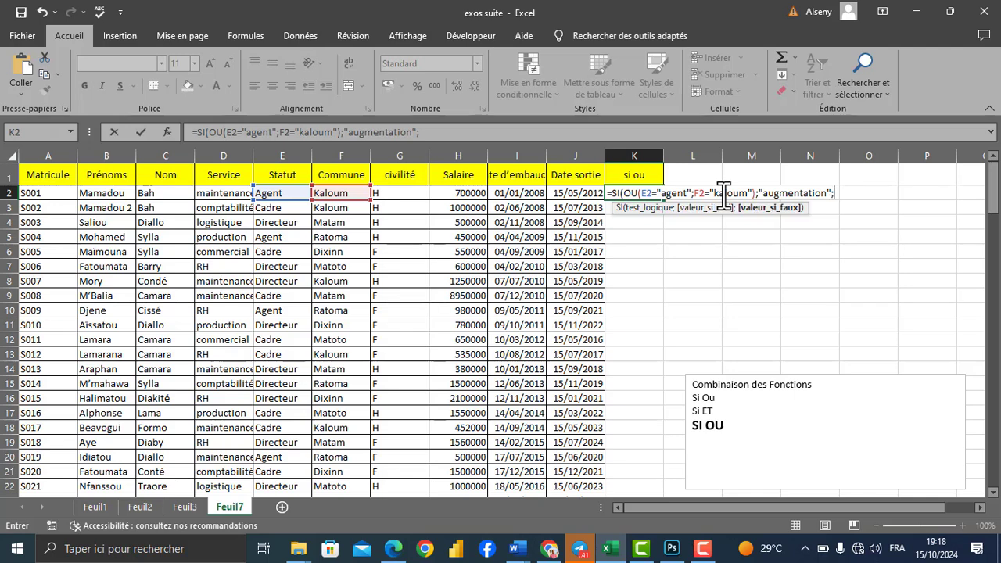
text("non"))
Step: Add "non" as the value if false and complete the SI formula in K2
key(Return)
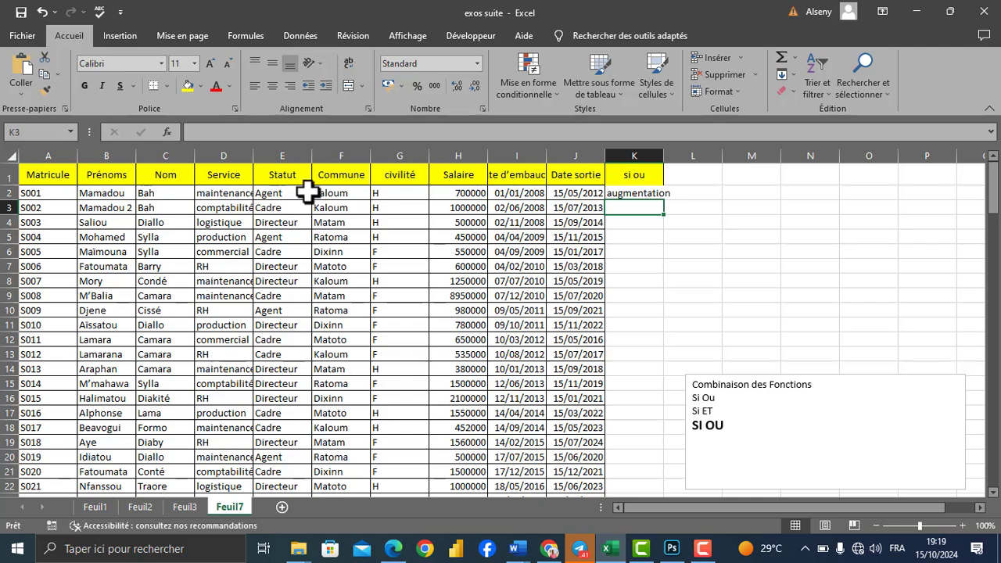
Step: Copy the K2 formula down to K16 and check the results against rows 6, 7 and 10
click(635, 194)
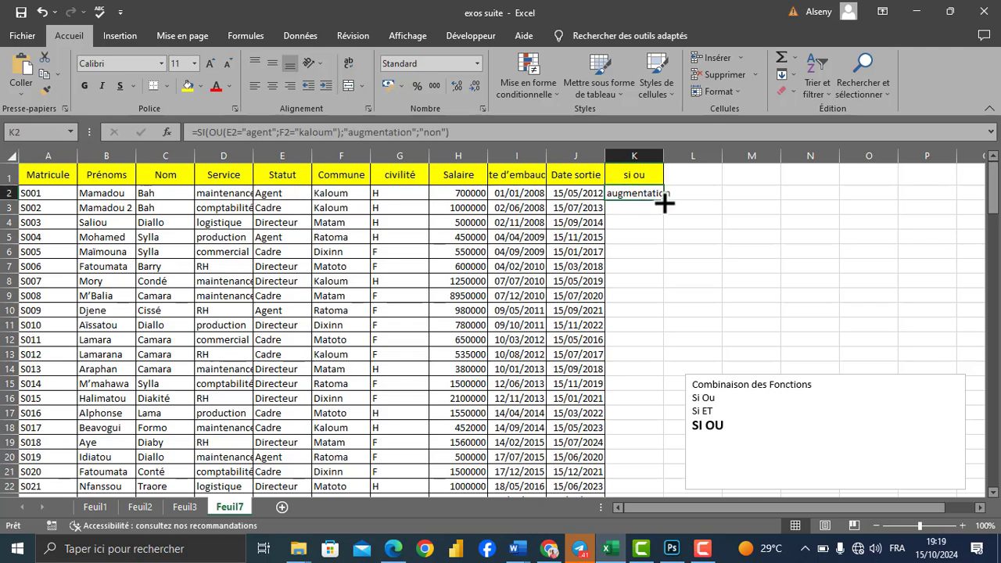
drag(663, 201, 663, 407)
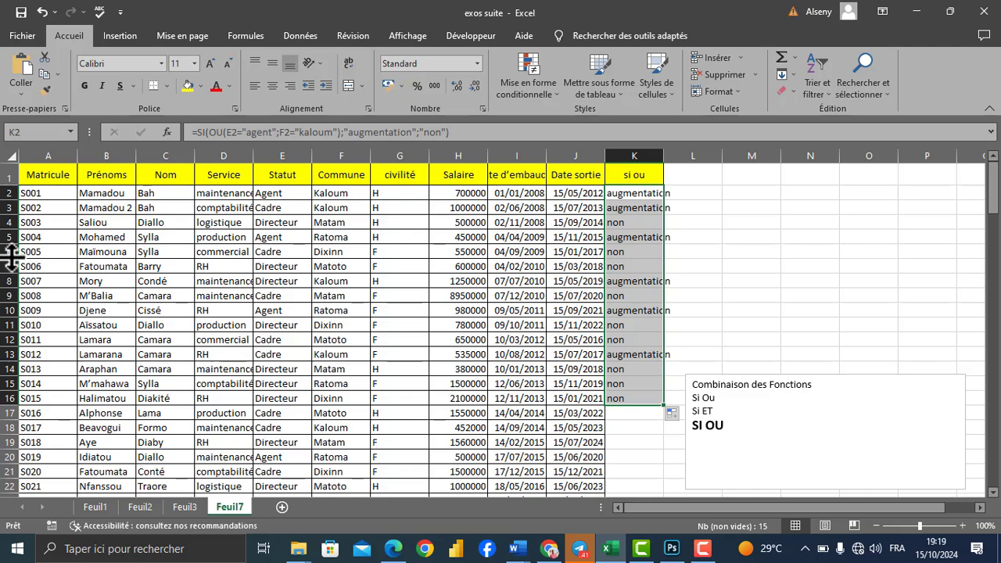
drag(6, 252, 7, 266)
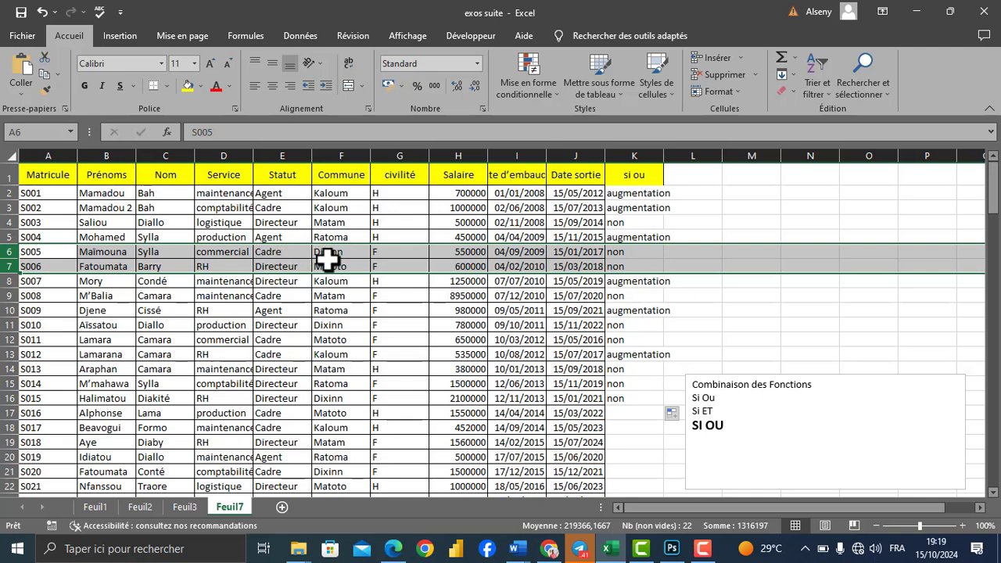
click(636, 311)
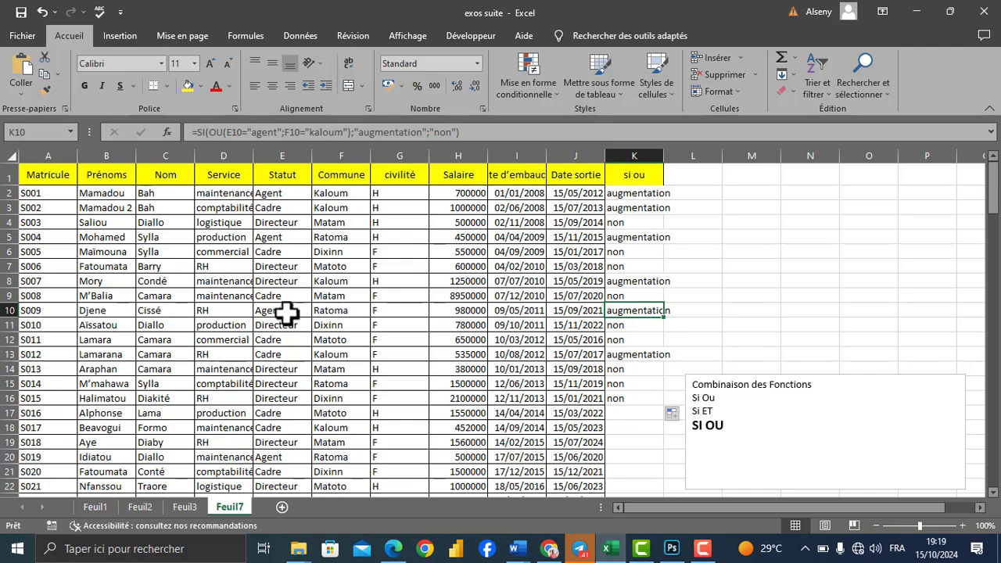
click(9, 310)
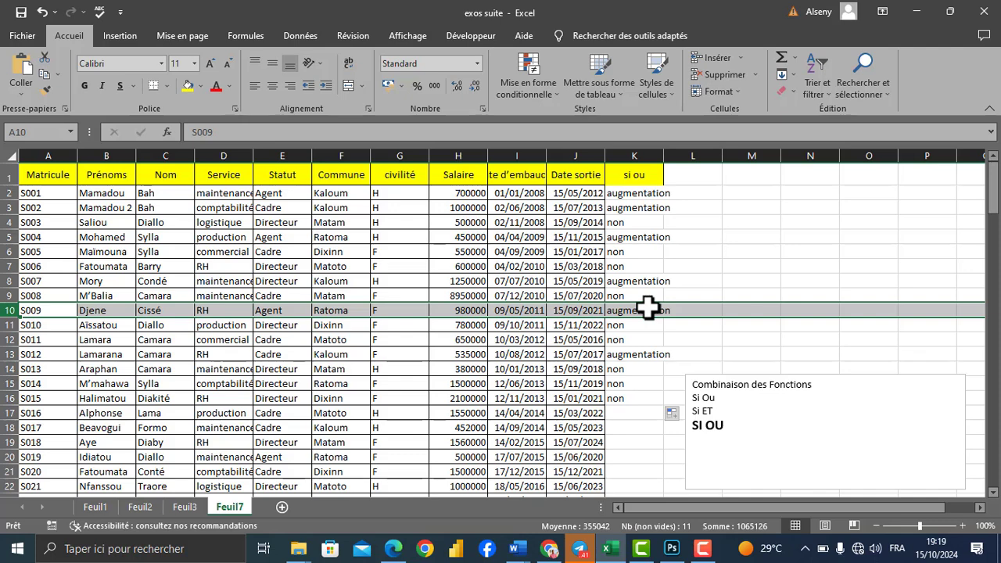
Step: Enter the column header "si et" in L1
click(700, 218)
click(696, 173)
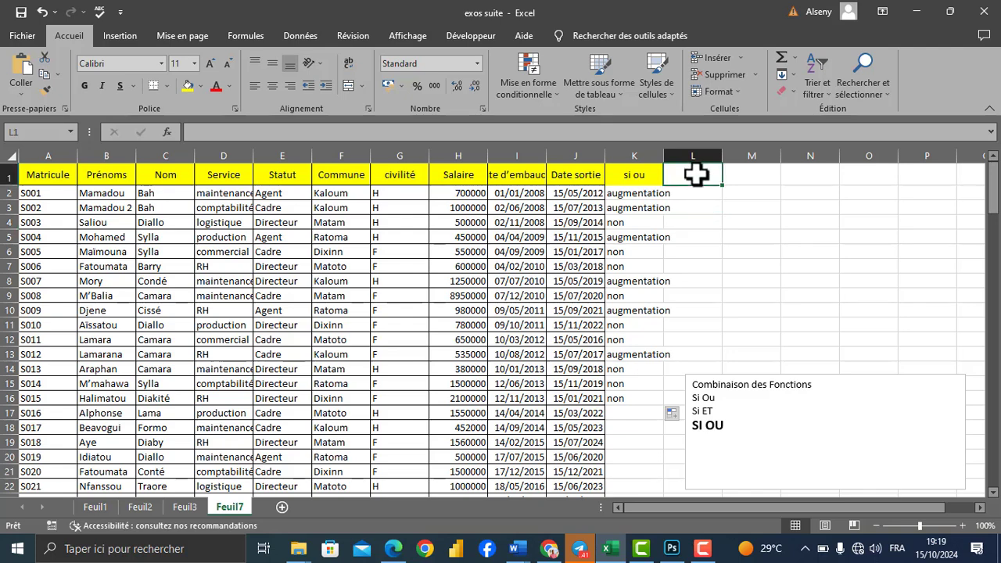
text(si e)
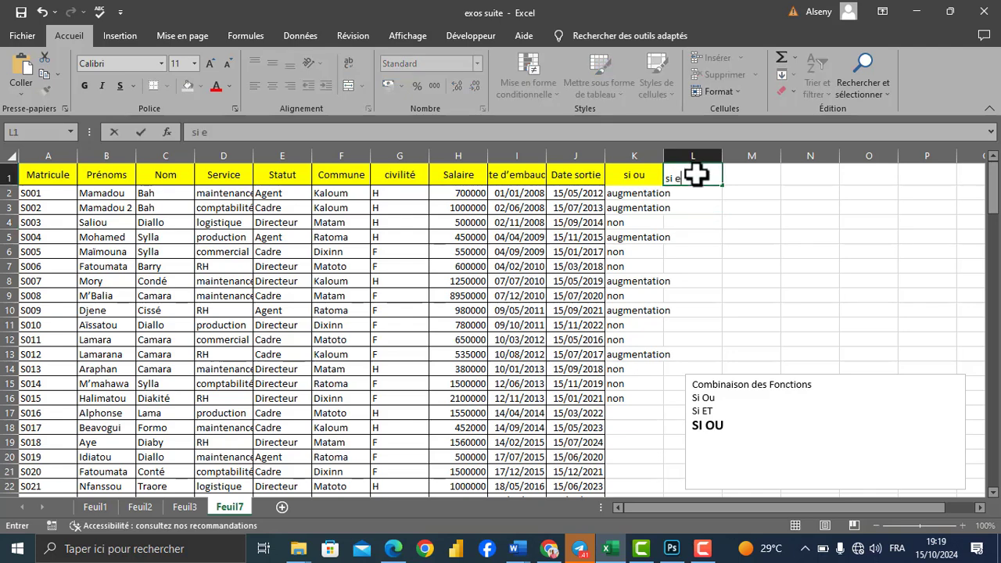
text(t)
key(Return)
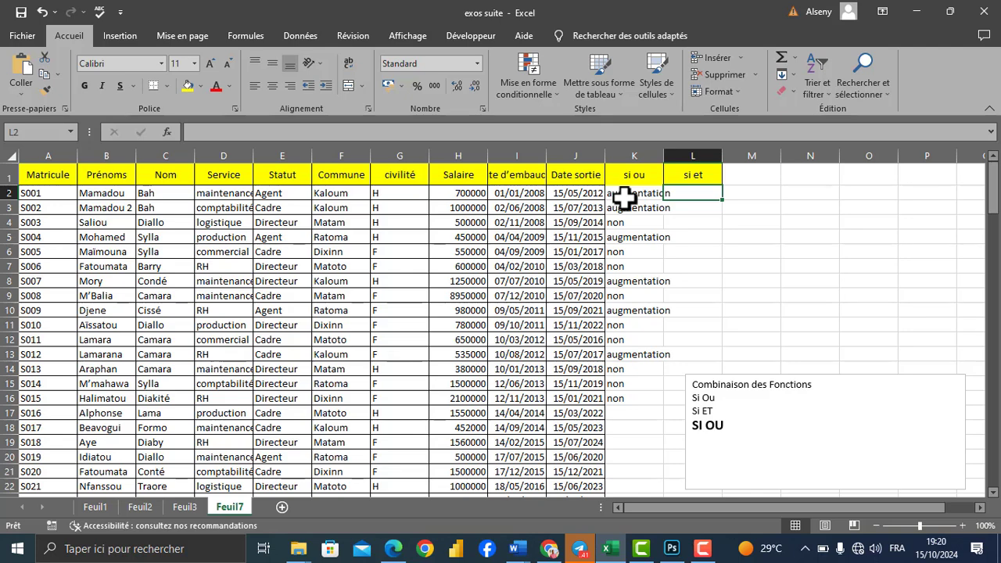
Step: Begin a formula in L2 with ET nested in SI and D2="maintenance" as the first condition
text(=SI()
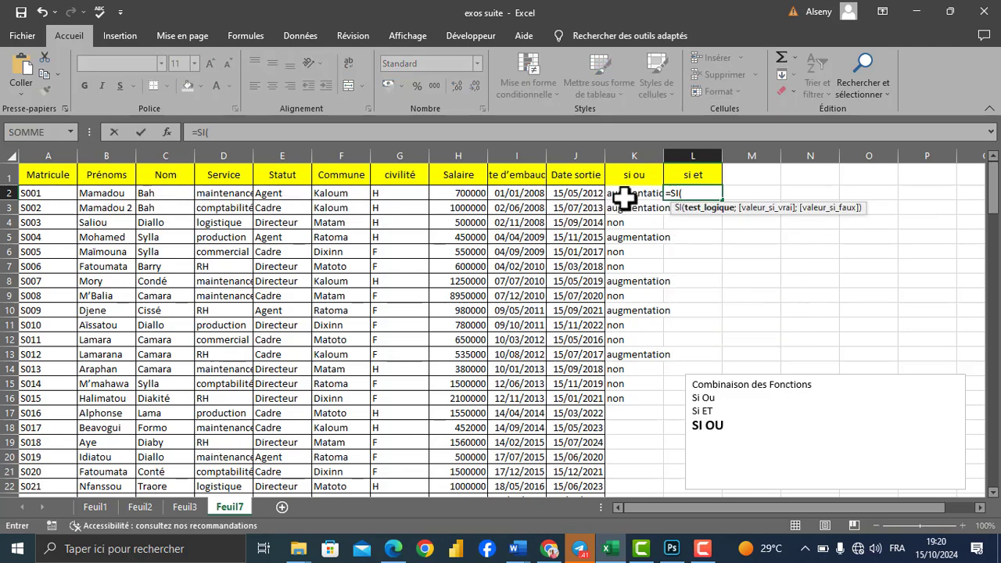
text(ET()
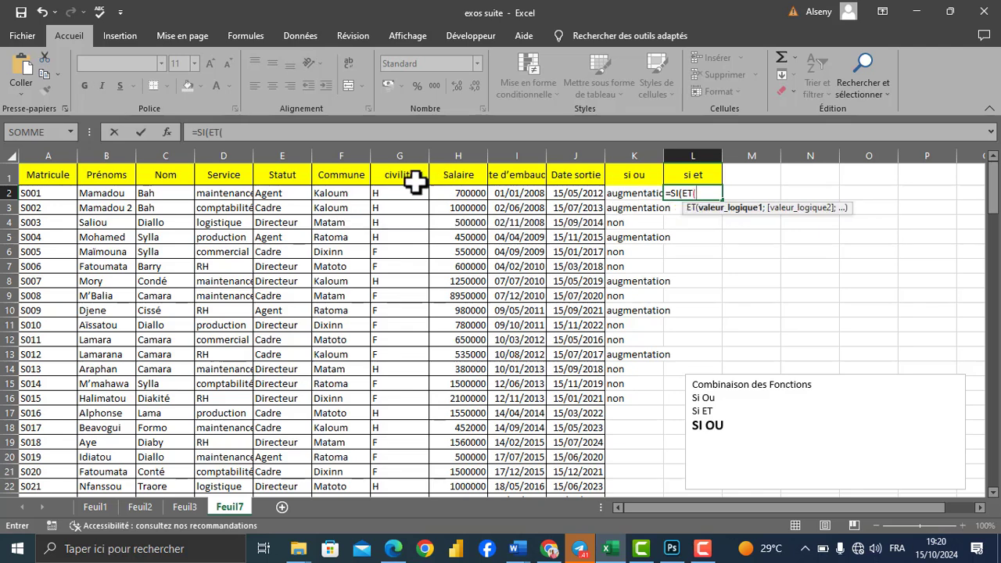
click(227, 192)
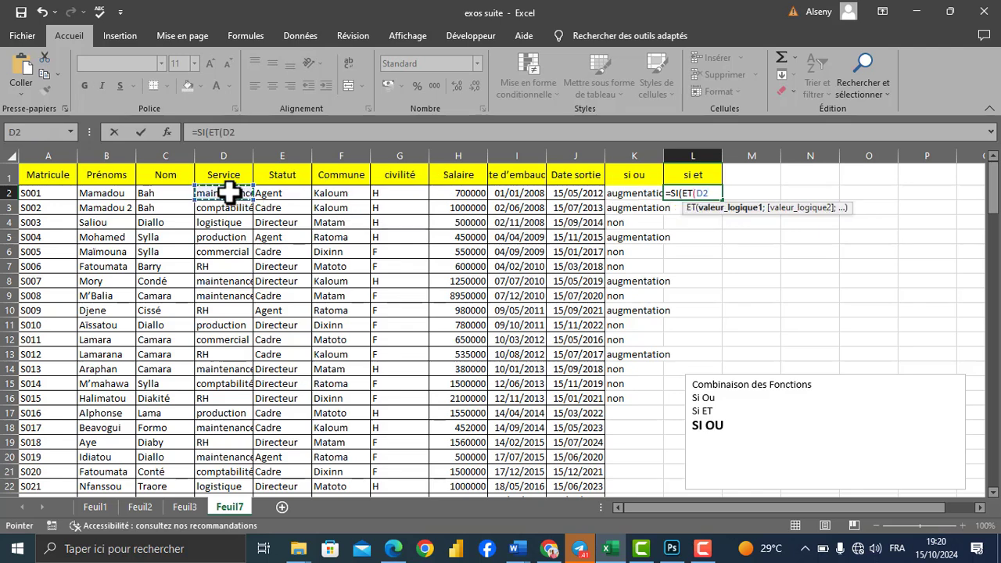
text(="maintenan)
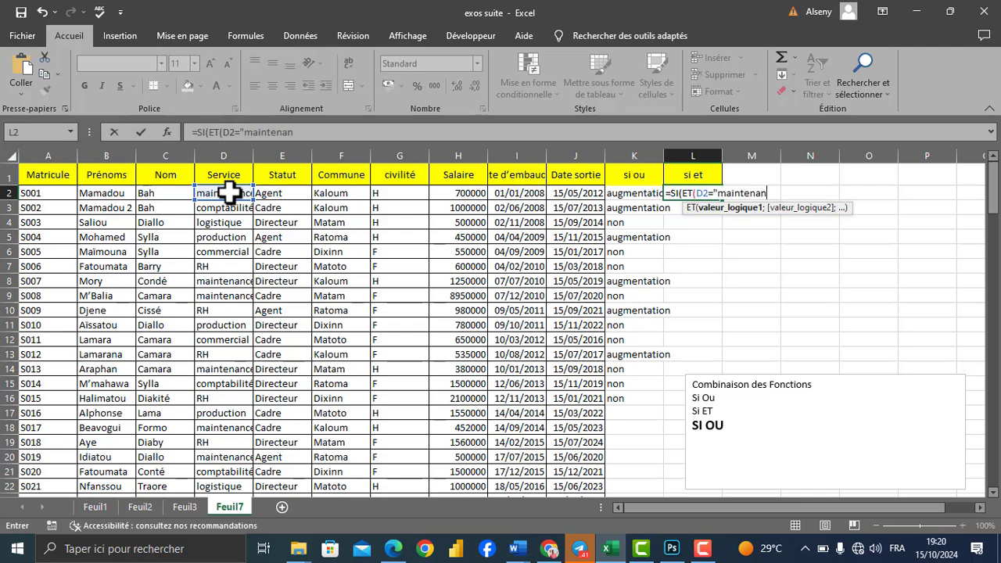
text(ce";)
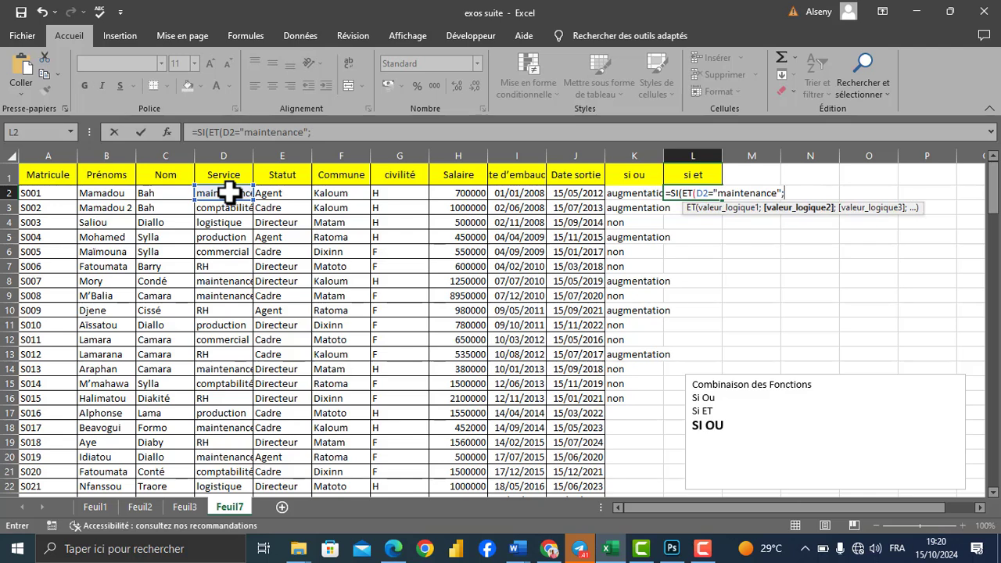
Step: Add E2="directeur" as the second ET condition in the L2 formula and close the ET function
click(296, 196)
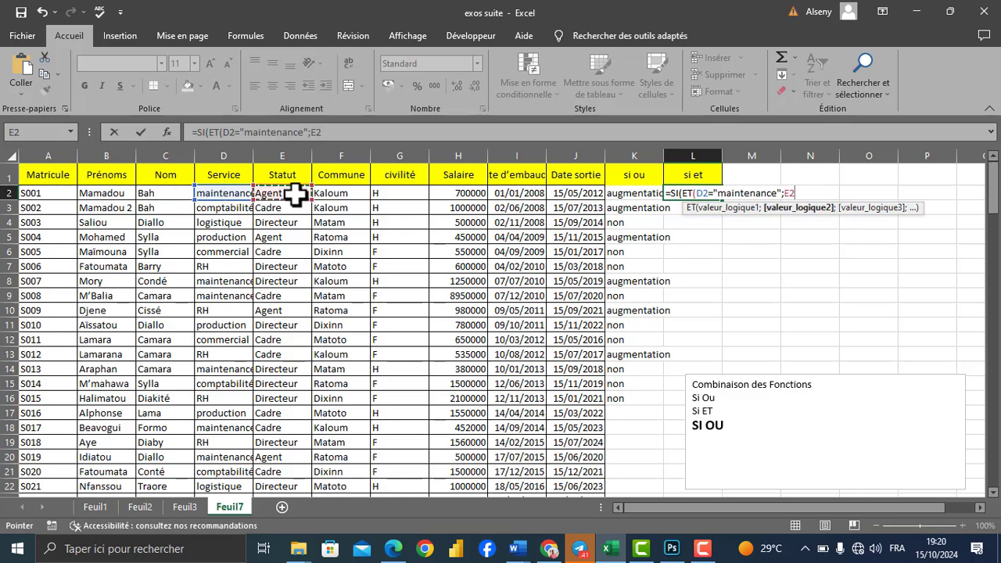
text(="directeur)
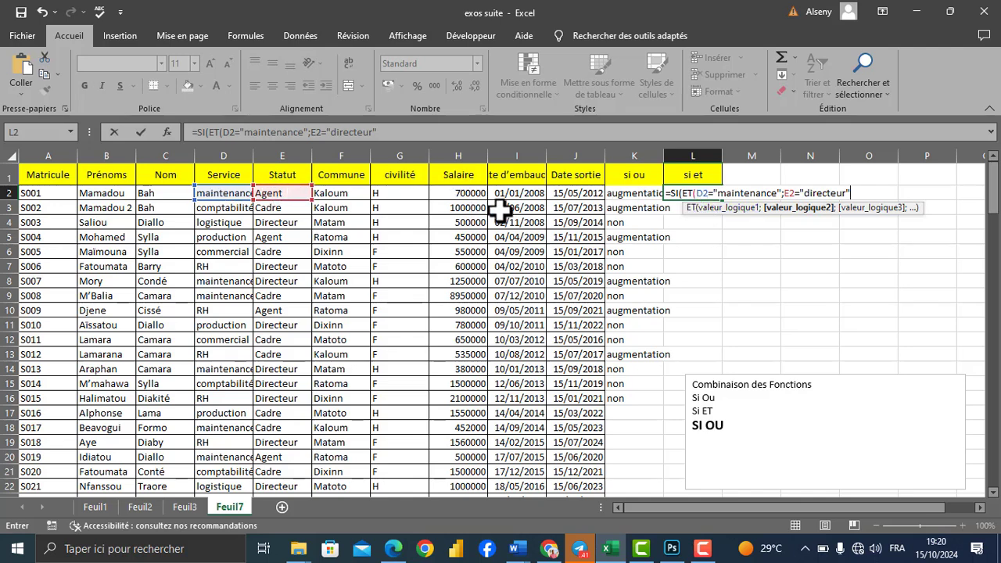
text())
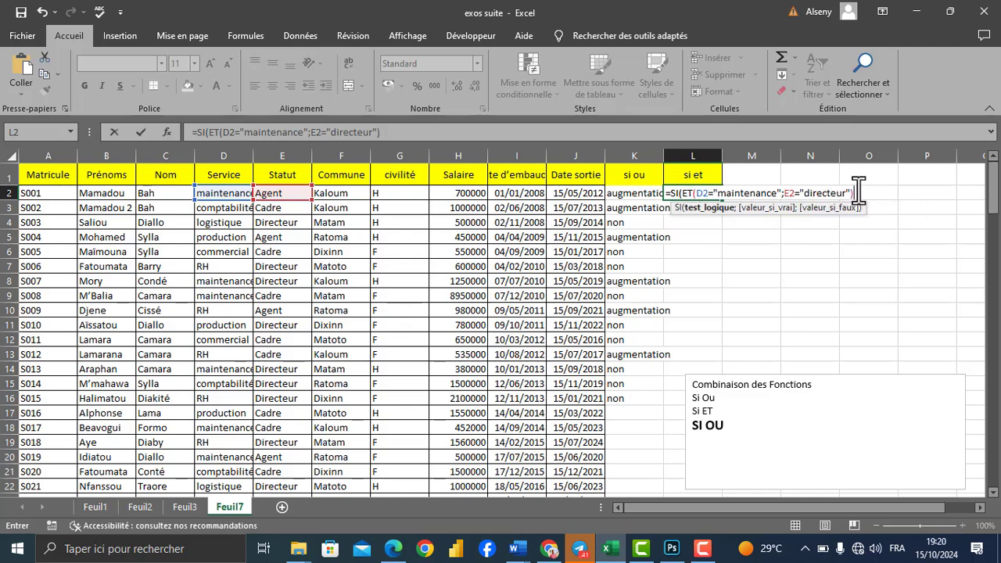
Step: Add "prime" as the value if true in the L2 formula
drag(853, 193, 693, 193)
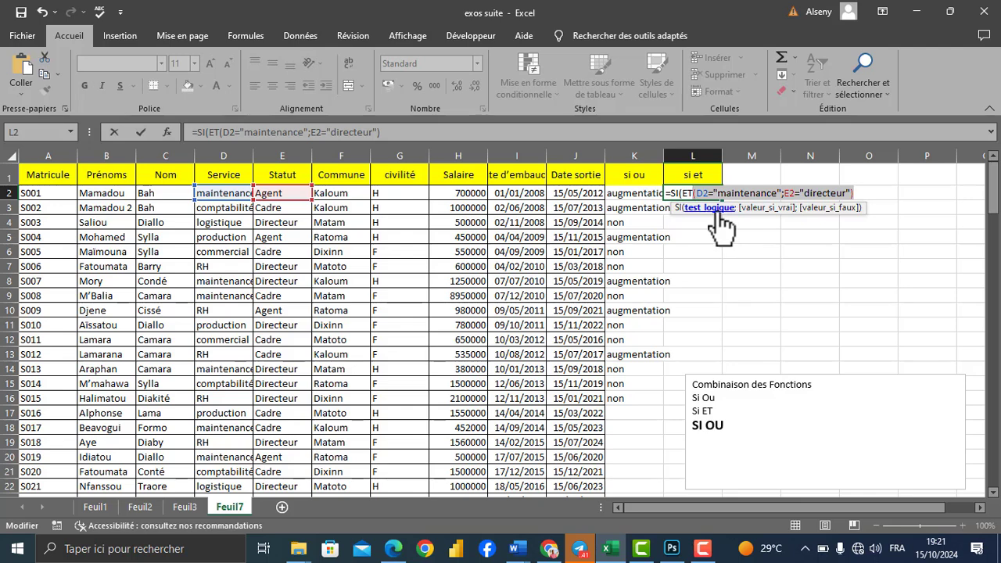
click(467, 128)
text(;)
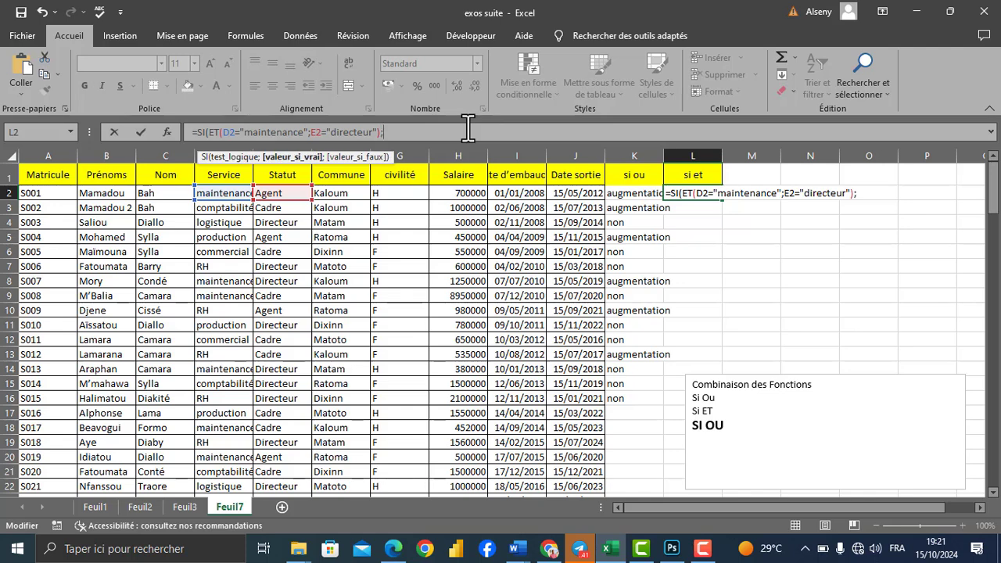
text("prime)
Step: Add "désolé" as the value if false and complete the SI formula in L2
text(;)
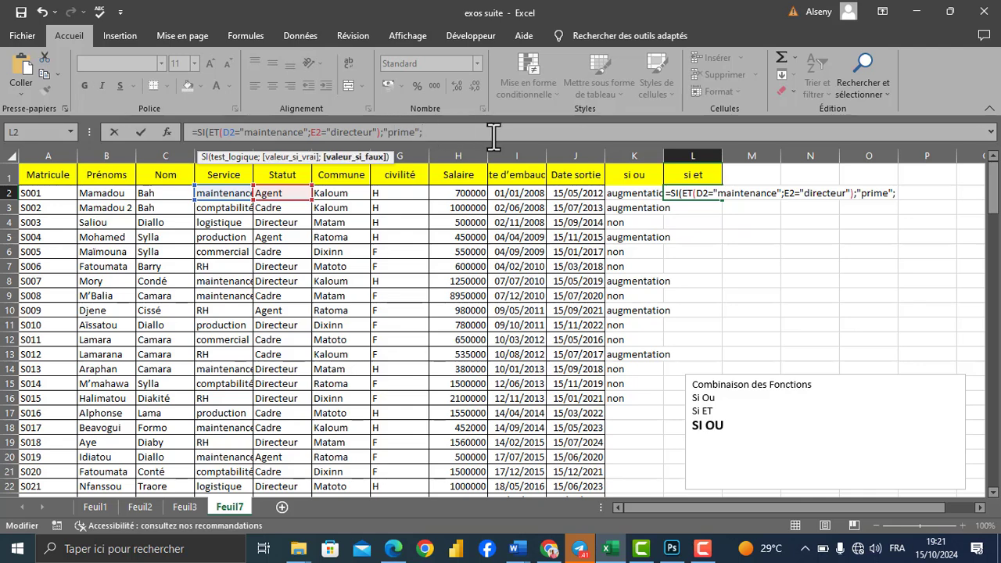
text("désolé"))
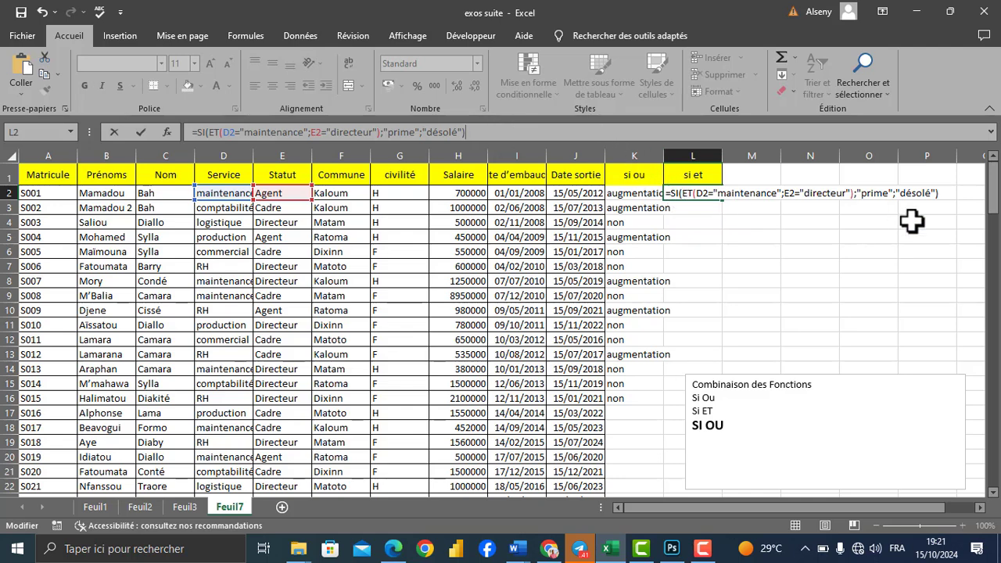
key(Return)
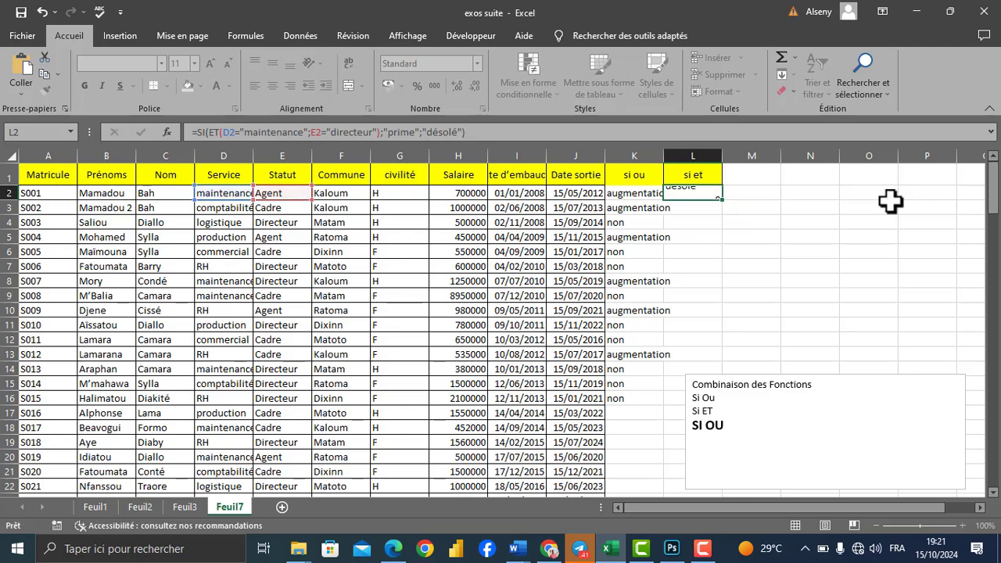
Step: Check the L2 result against D2 and E2, and copy the L2 formula down to L24
click(718, 191)
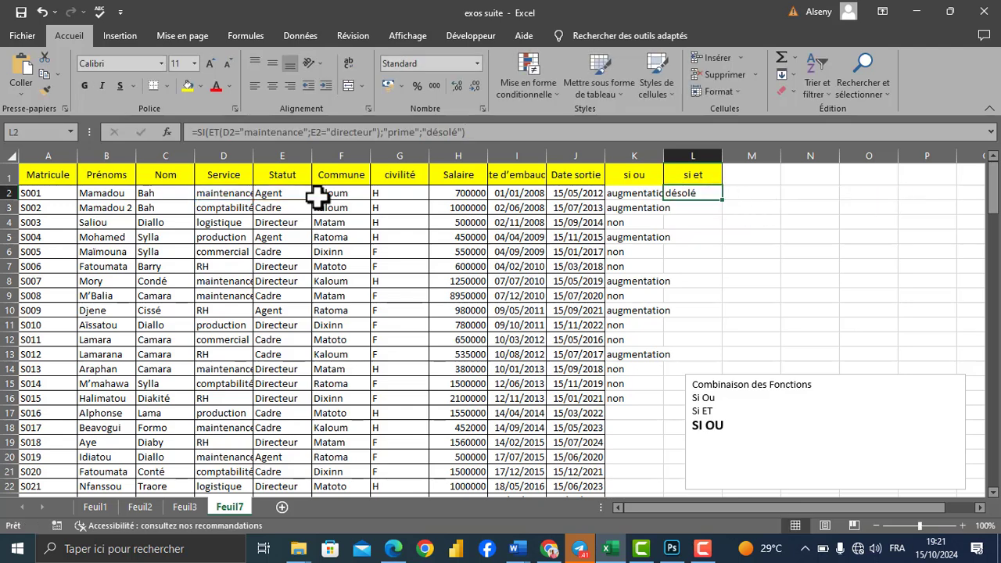
click(226, 196)
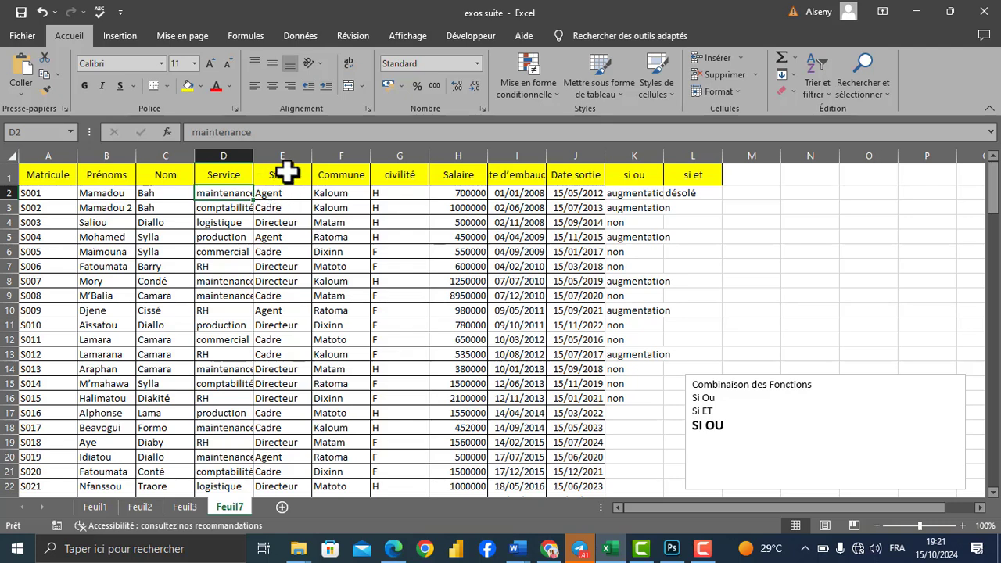
click(275, 193)
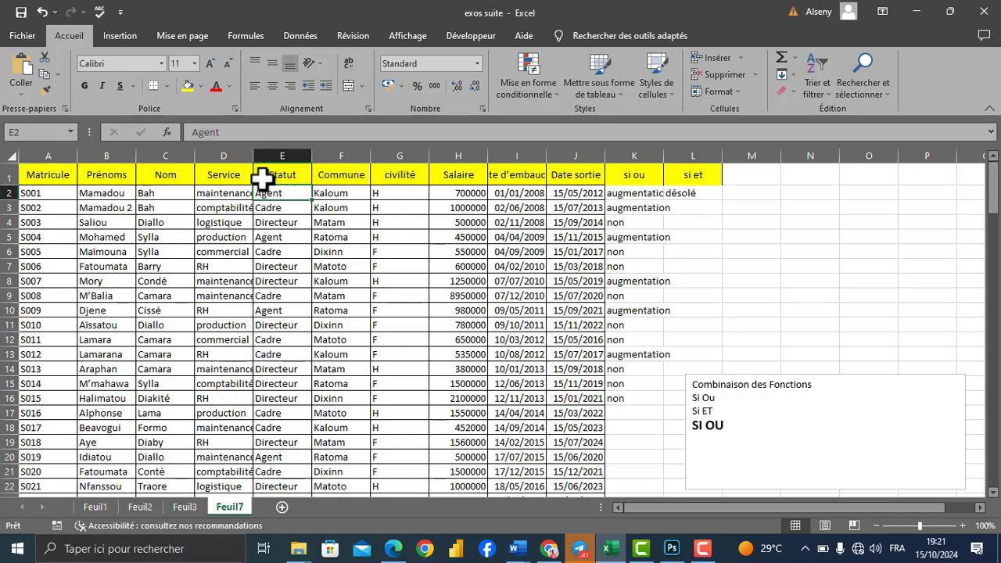
click(681, 193)
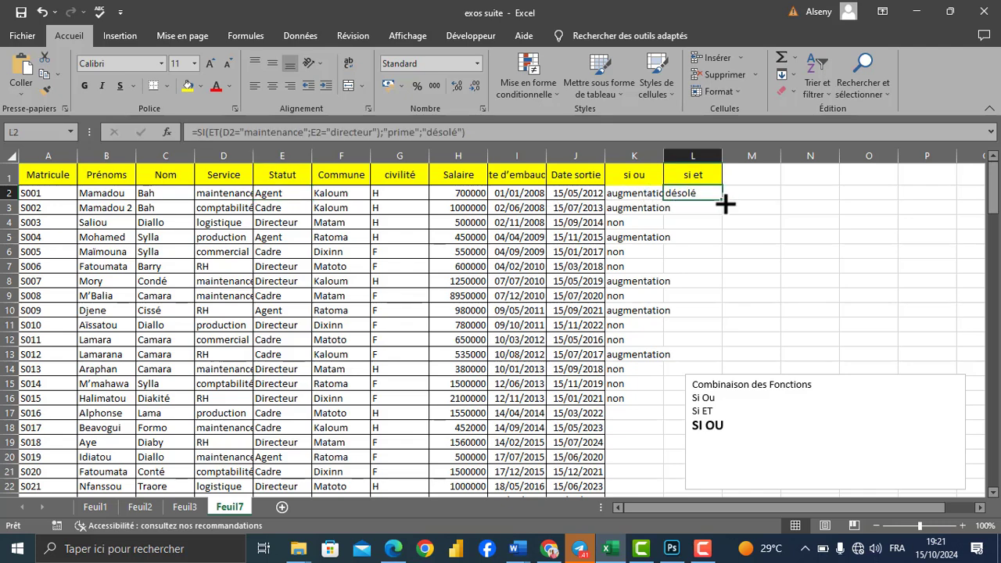
drag(722, 202, 732, 510)
Step: Move the "Combinaison des Fonctions" text box off the "si et" column into the empty columns beside it
click(797, 418)
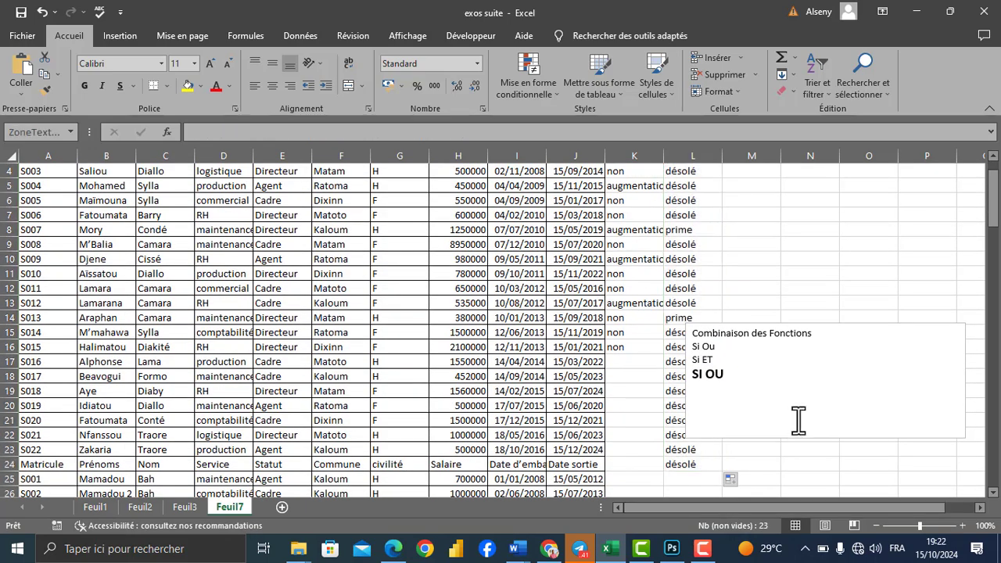
drag(866, 330, 934, 246)
Step: Examine the "si et" result in L14 against its row and review the formula in L2
click(671, 317)
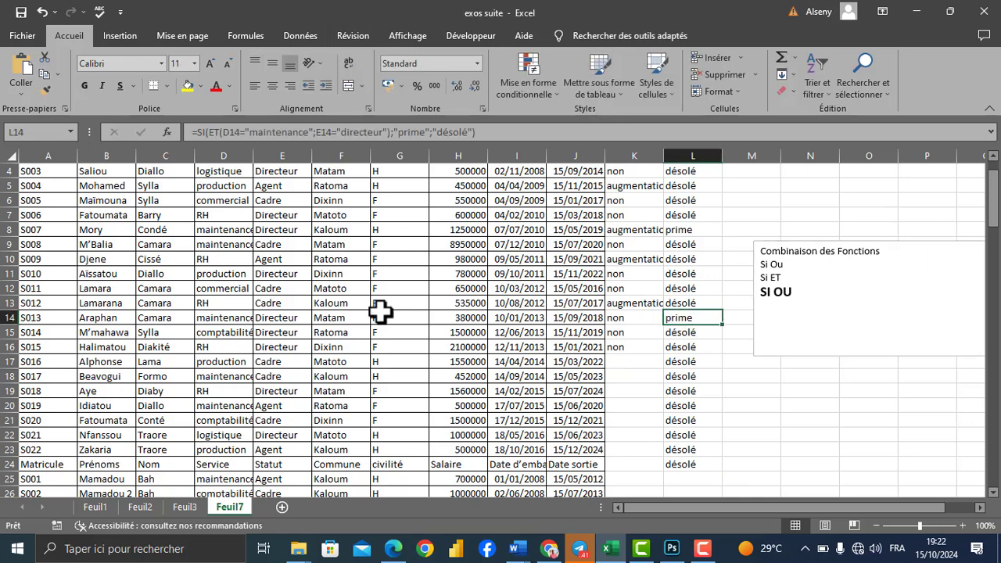
click(6, 318)
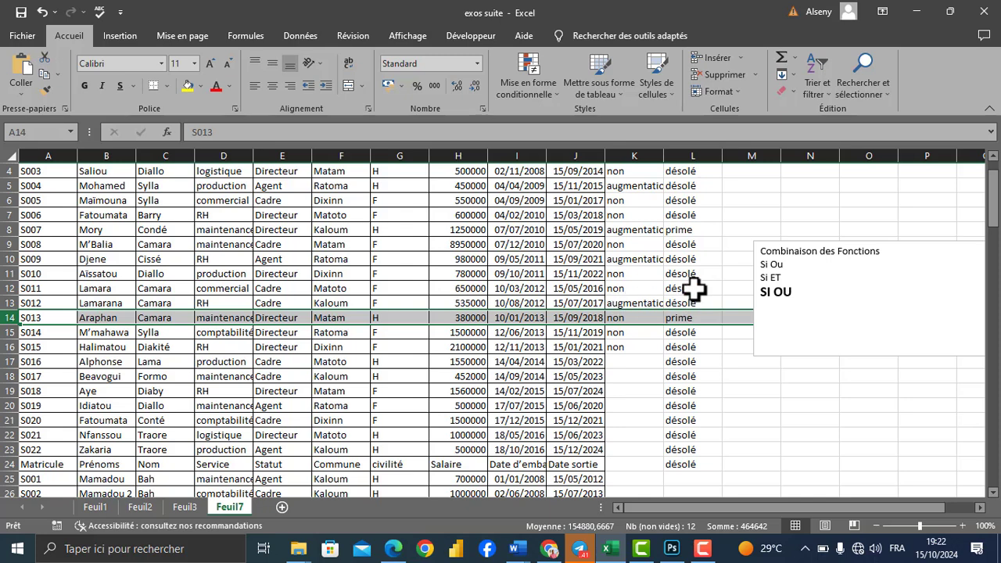
drag(994, 192, 997, 171)
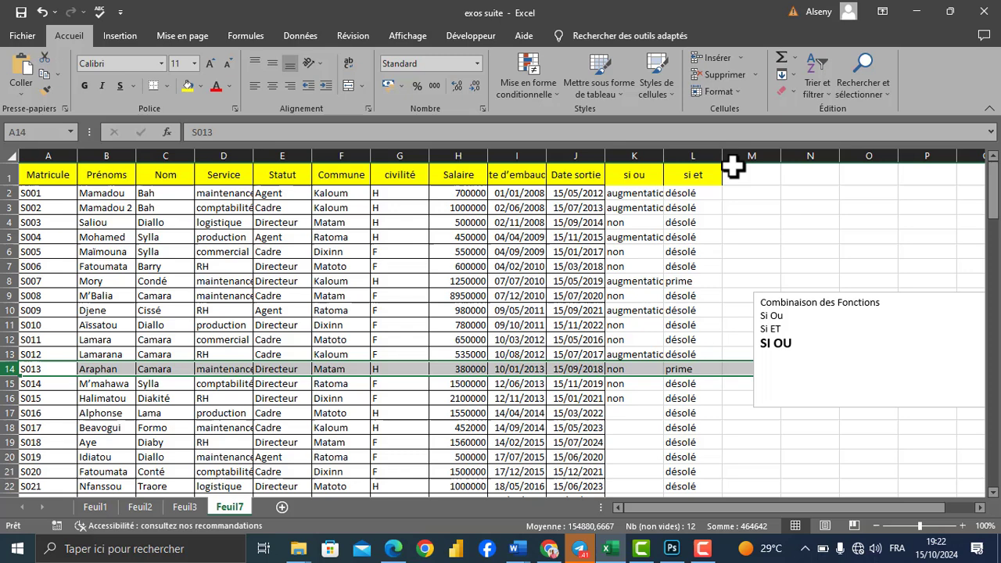
click(686, 193)
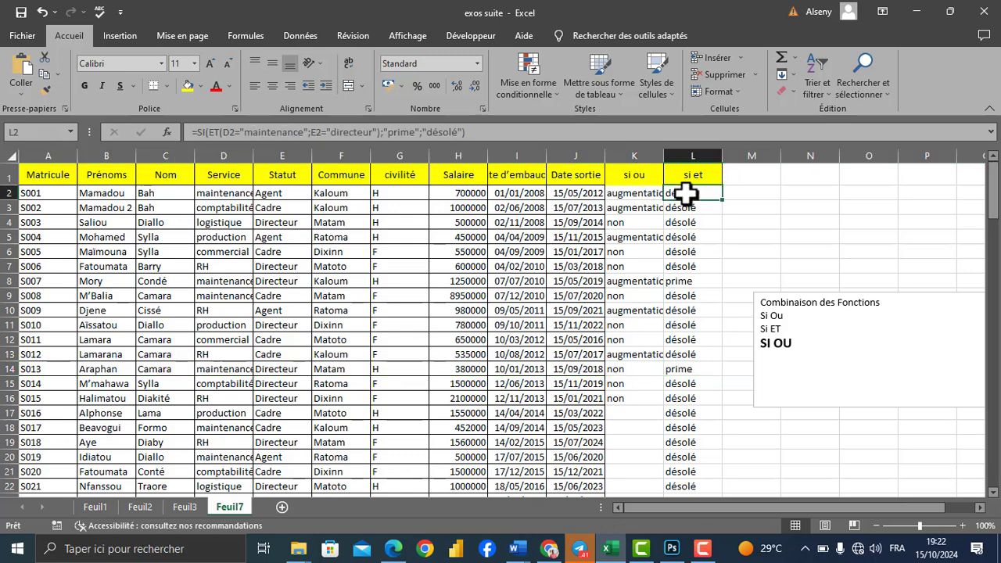
click(809, 206)
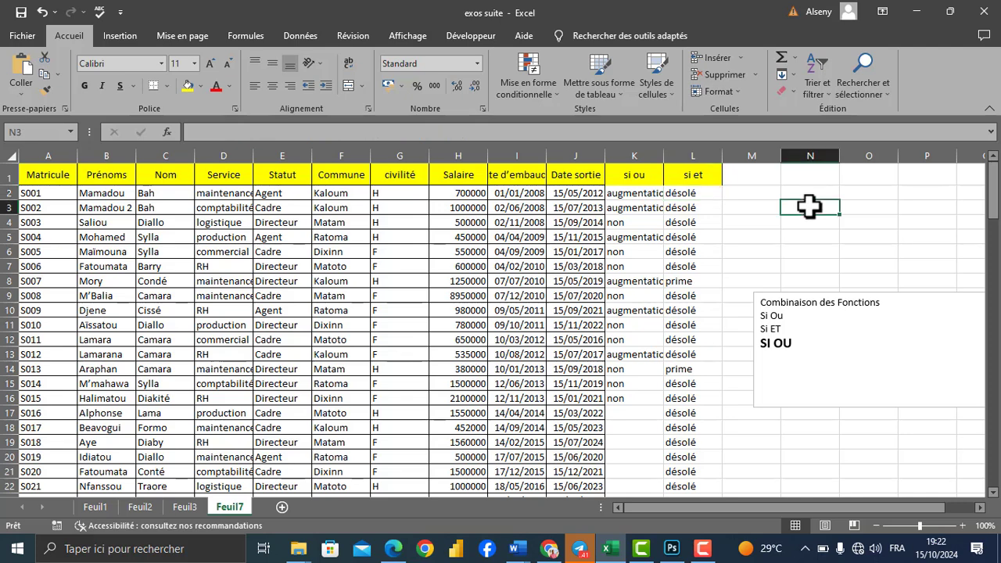